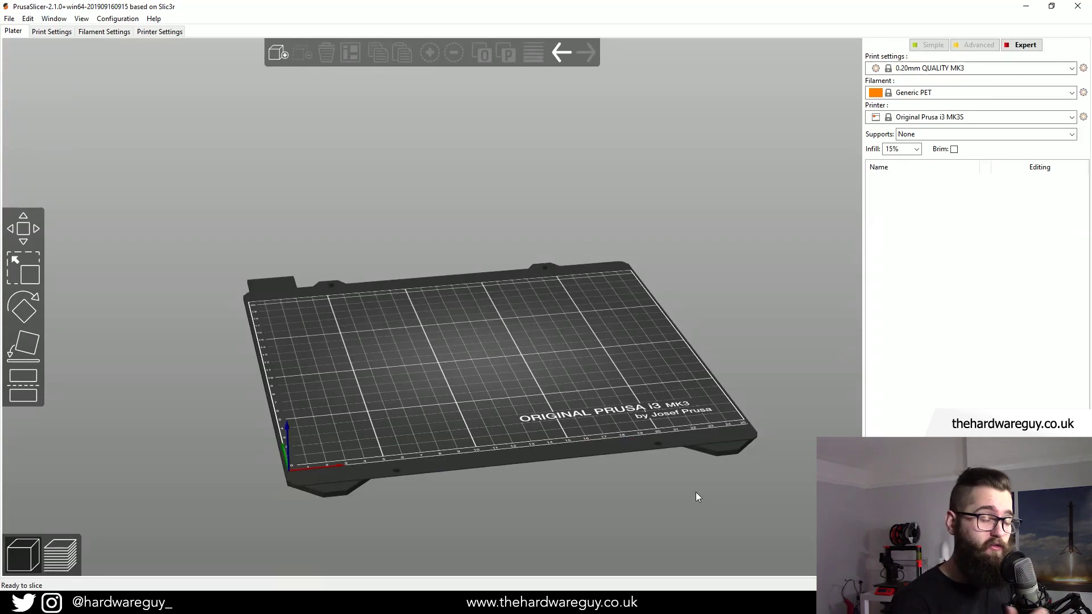
Import the tea_mug model from the Desktop onto the print bed
left_click_drag(443, 357, 451, 367)
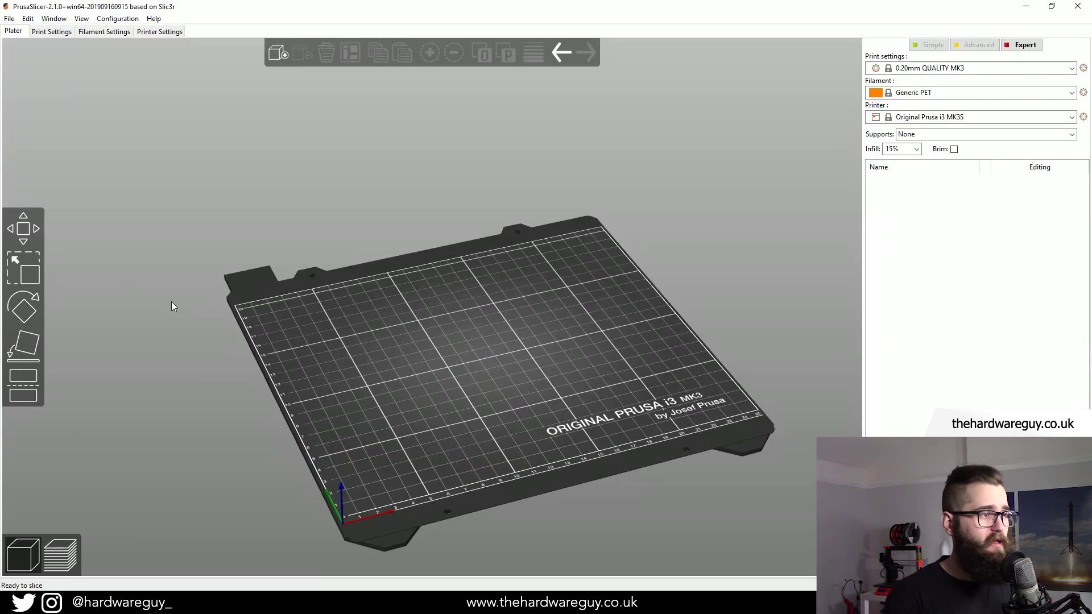
left_click(274, 55)
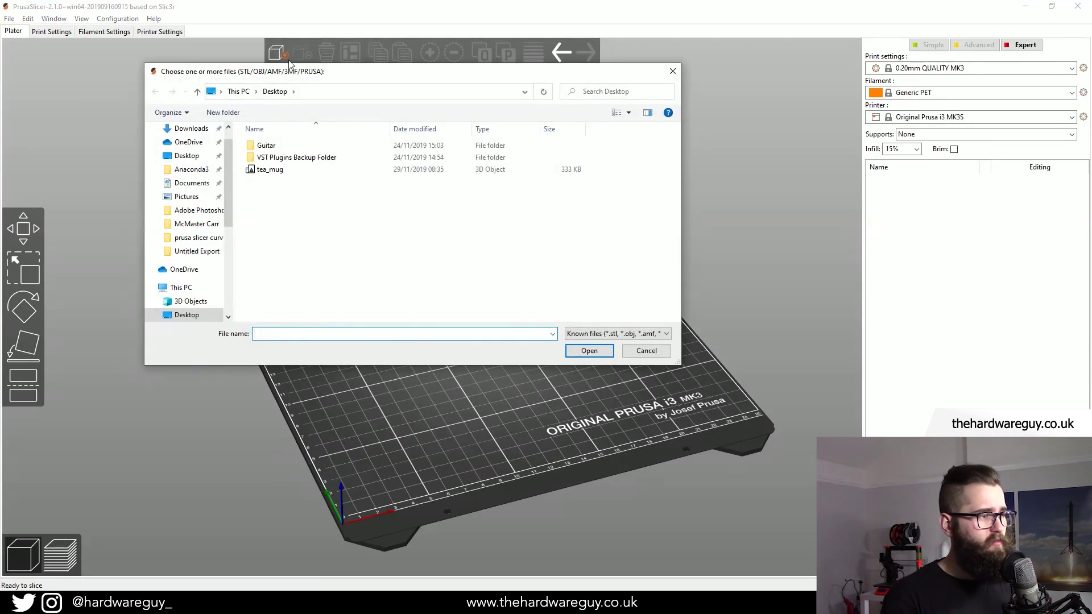
left_click(306, 169)
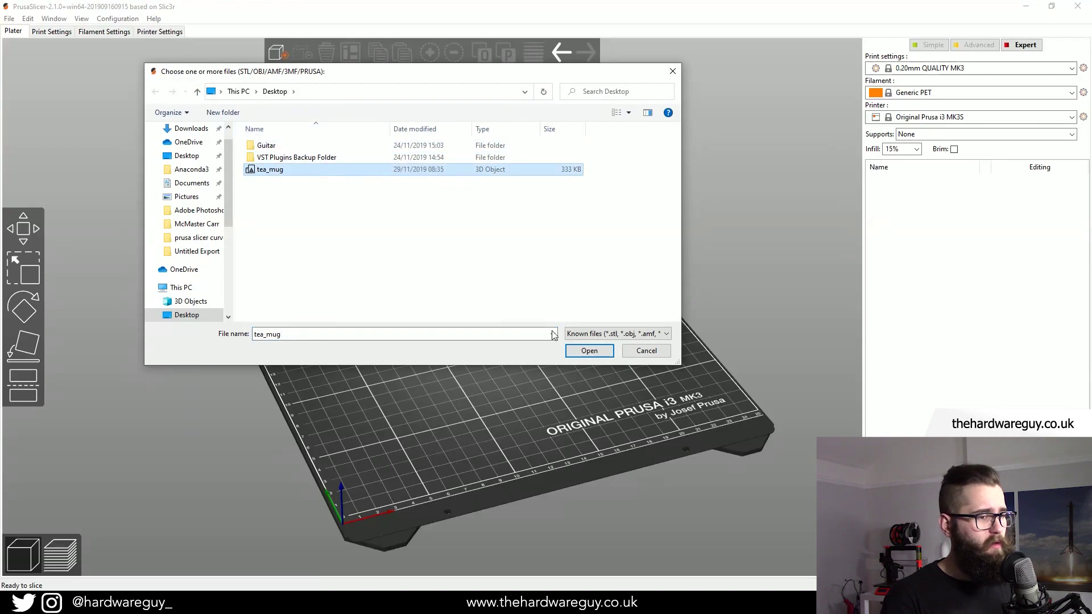
left_click(575, 350)
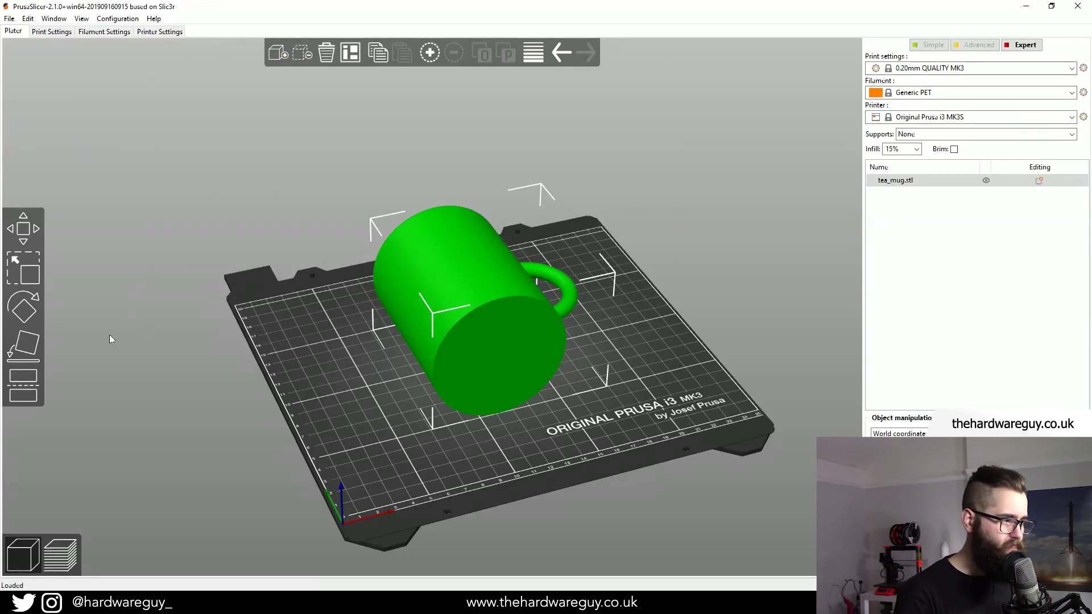
Stand the mug upright by placing its flat base face on the bed, and deselect it
left_click(33, 340)
left_click(496, 341)
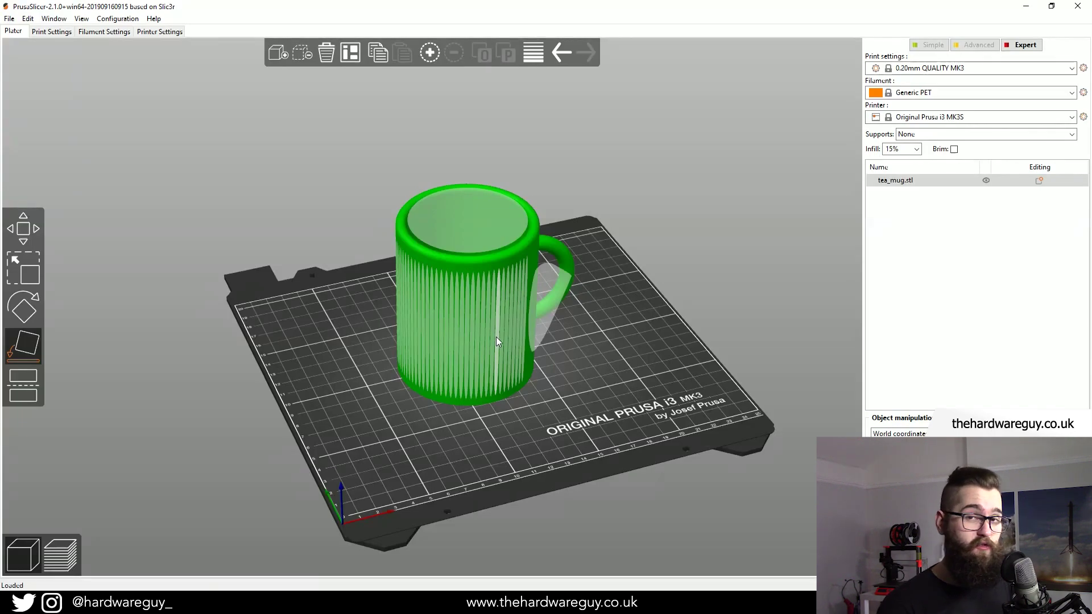
left_click_drag(381, 401, 326, 356)
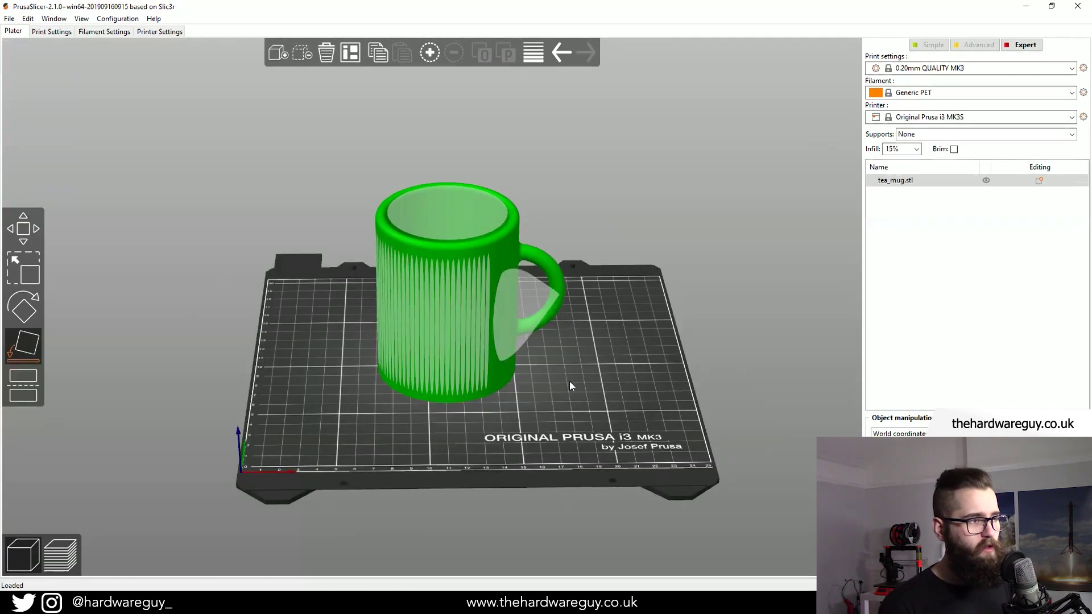
left_click_drag(570, 383, 584, 384)
left_click(309, 323)
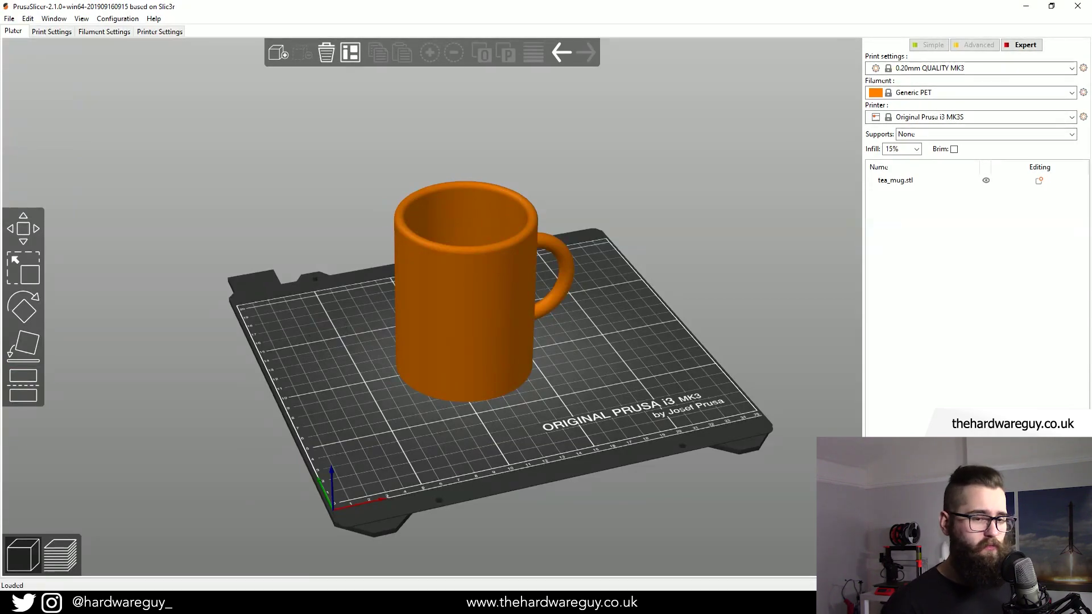
Slice the mug with the 0.20mm QUALITY MK3 preset and examine the layers around its rim in the preview
key("Tab")
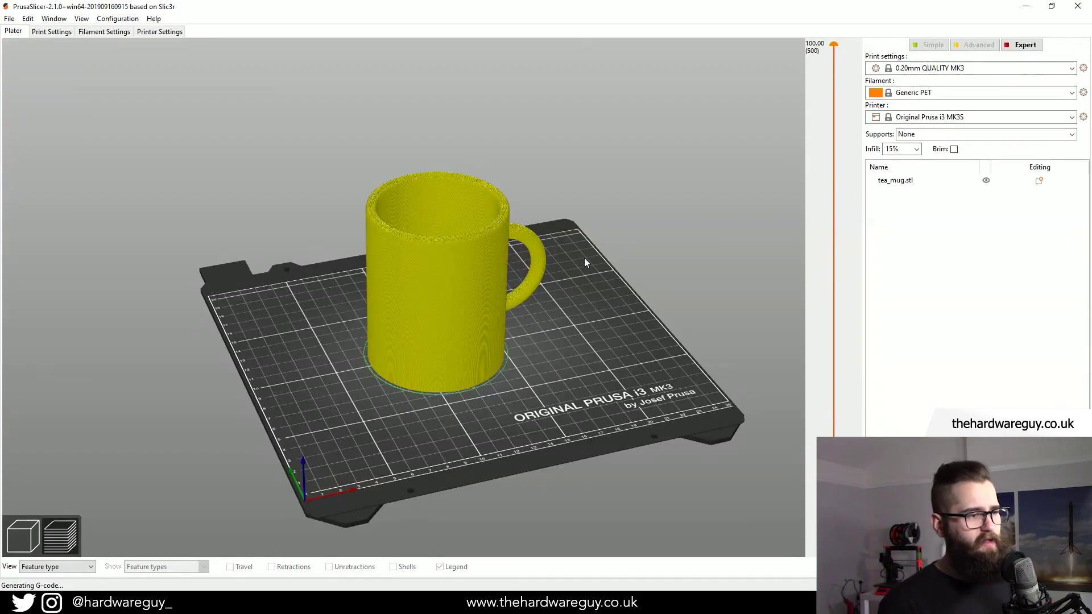
left_click_drag(588, 260, 561, 213)
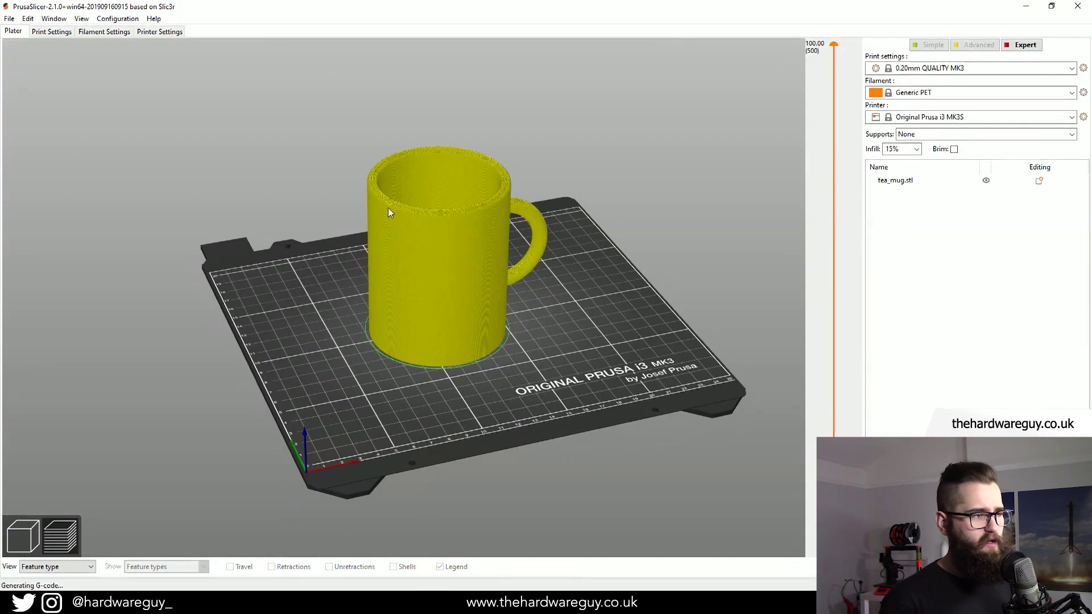
scroll(361, 159, "up", 5)
scroll(260, 237, "down", 3)
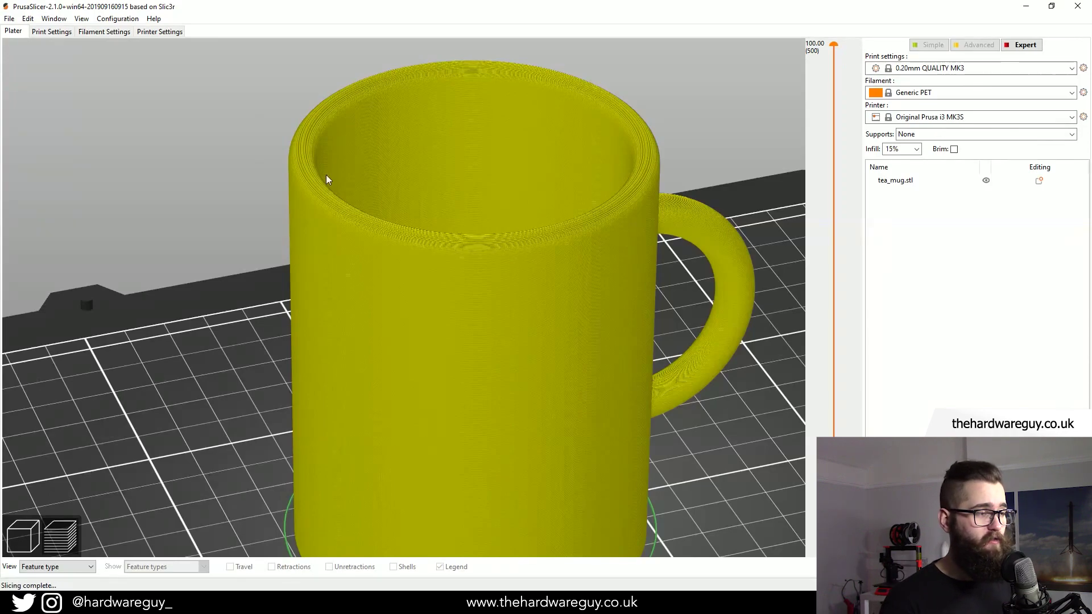
scroll(290, 196, "up", 5)
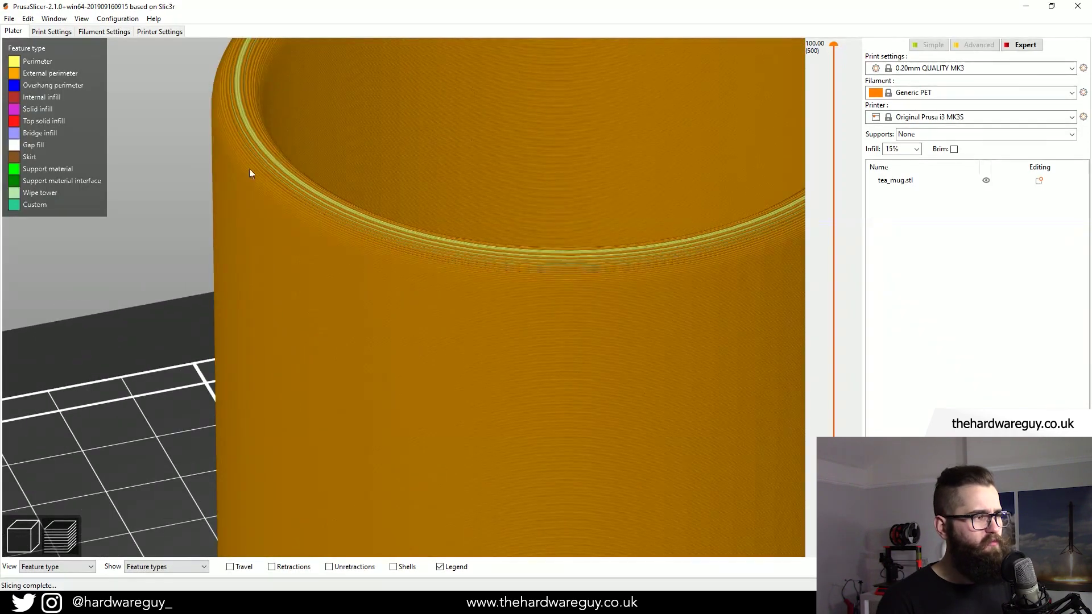
scroll(220, 324, "down", 2)
scroll(215, 205, "up", 4)
scroll(343, 236, "up", 2)
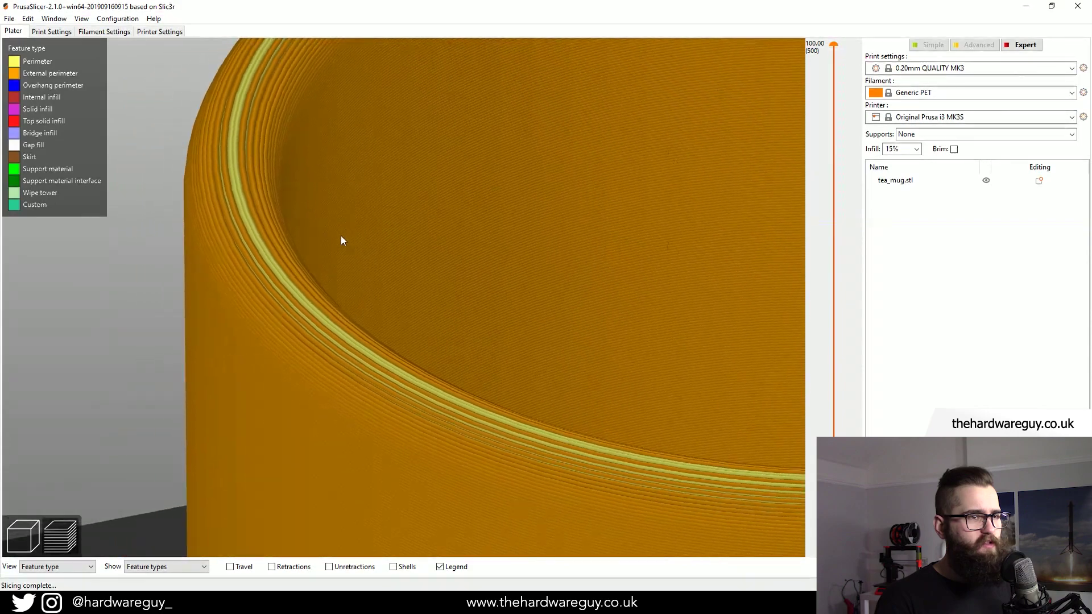
scroll(154, 174, "up", 2)
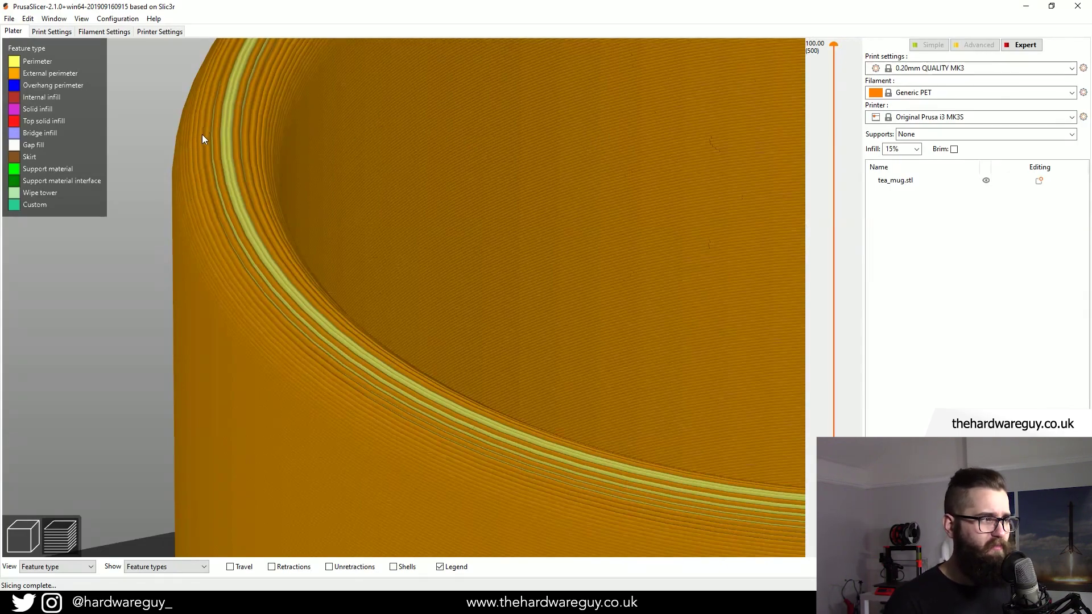
left_click_drag(168, 215, 201, 252)
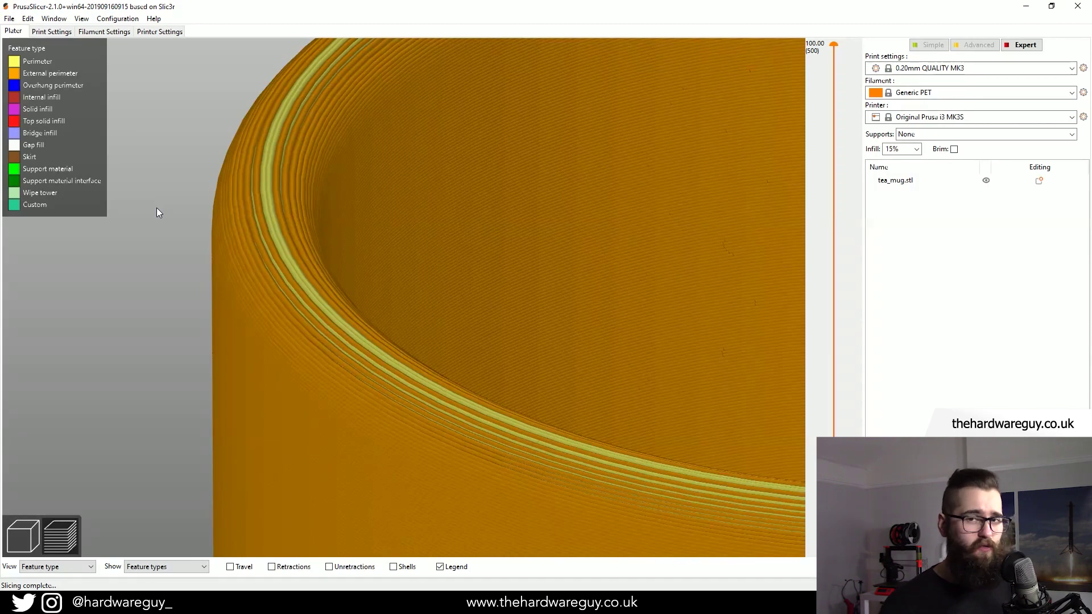
left_click_drag(214, 200, 204, 203)
scroll(206, 206, "up", 2)
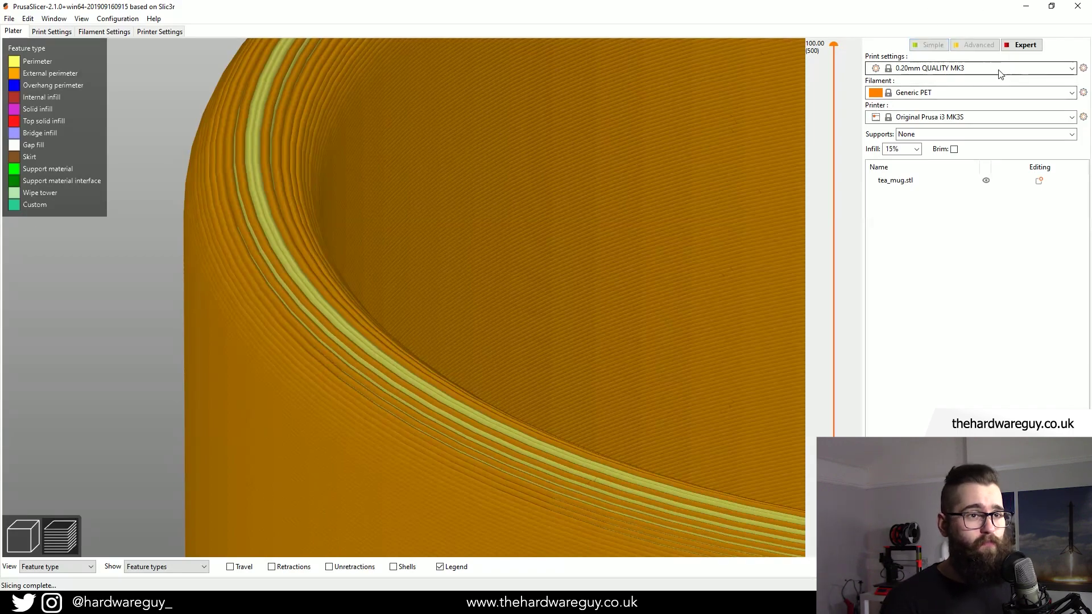
Review the layer-height presets available in the print settings, keeping 0.20mm QUALITY MK3
left_click(1072, 69)
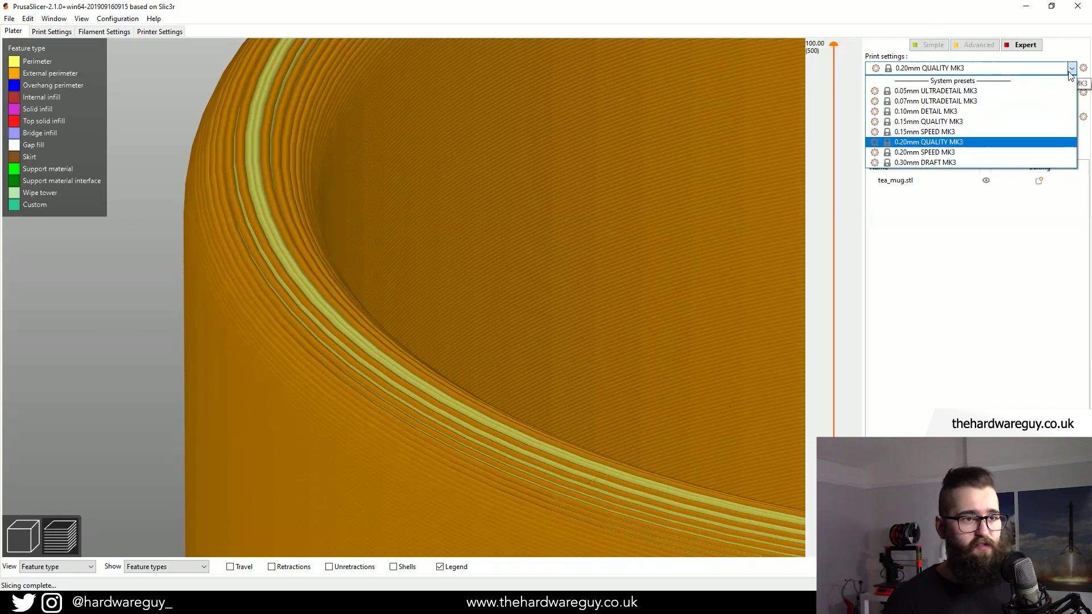
left_click(986, 240)
scroll(400, 348, "down", 10)
scroll(313, 341, "down", 8)
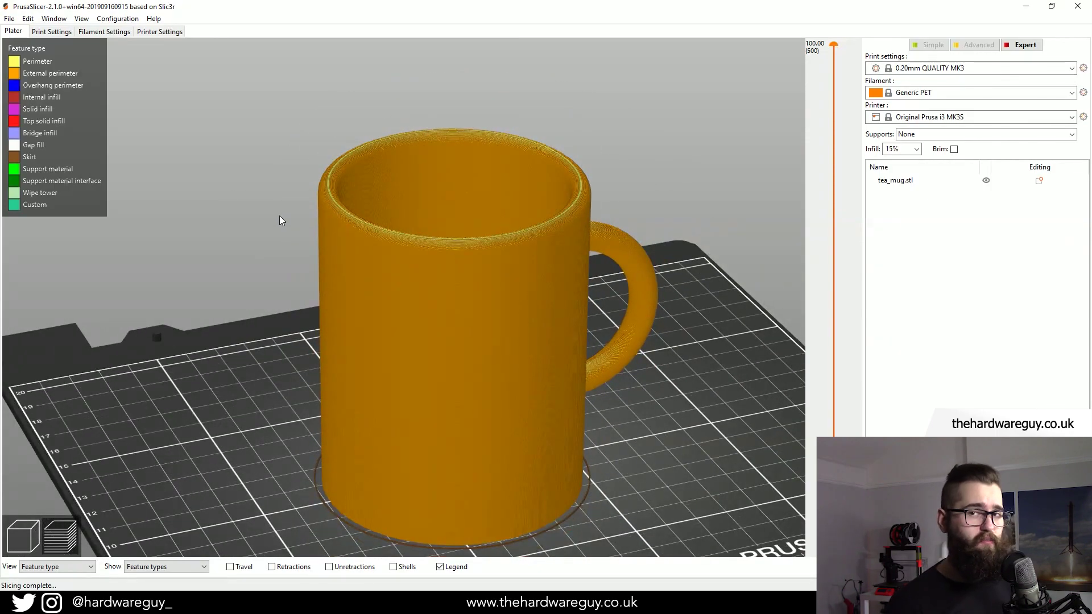
left_click_drag(279, 215, 283, 206)
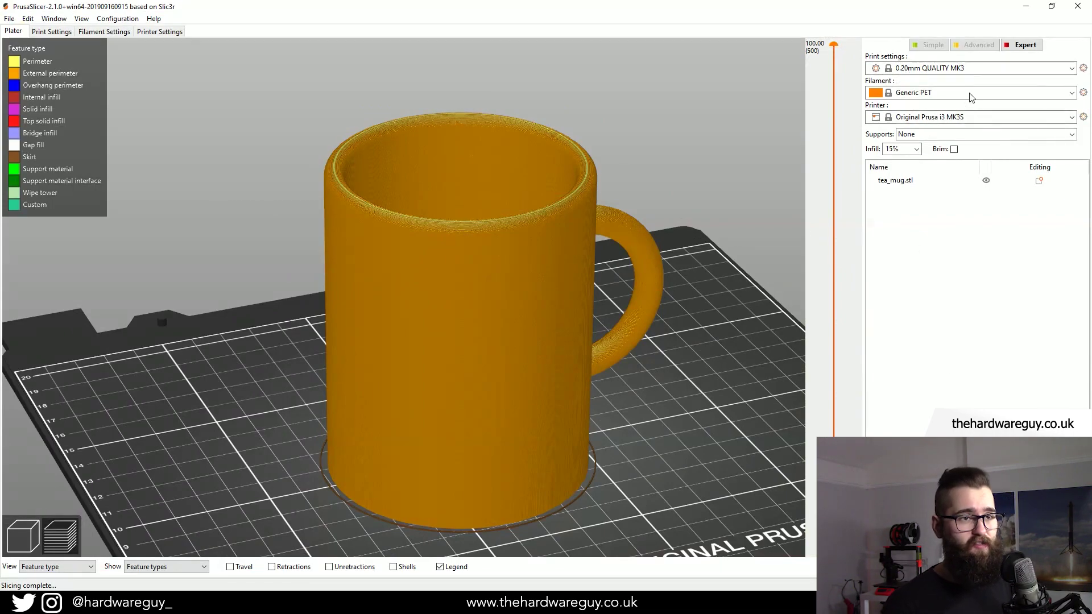
left_click(1071, 69)
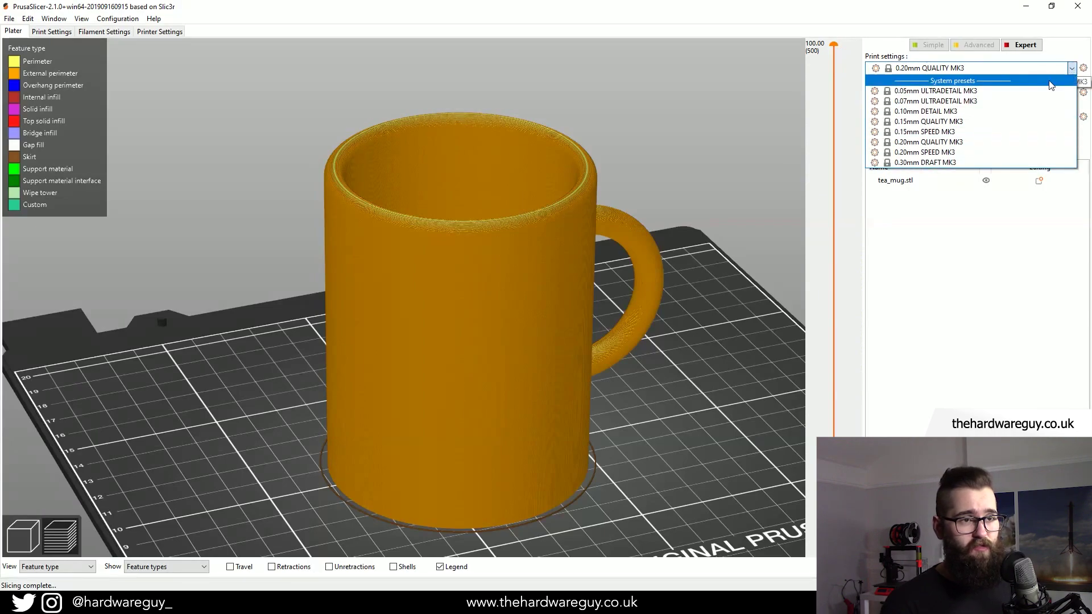
left_click(1006, 304)
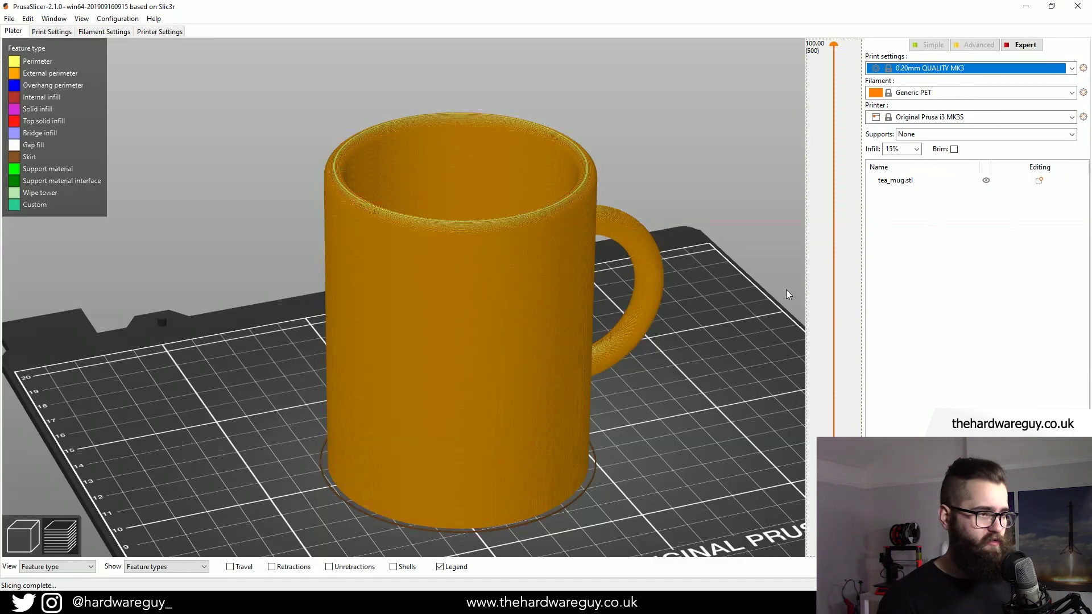
scroll(380, 255, "up", 2)
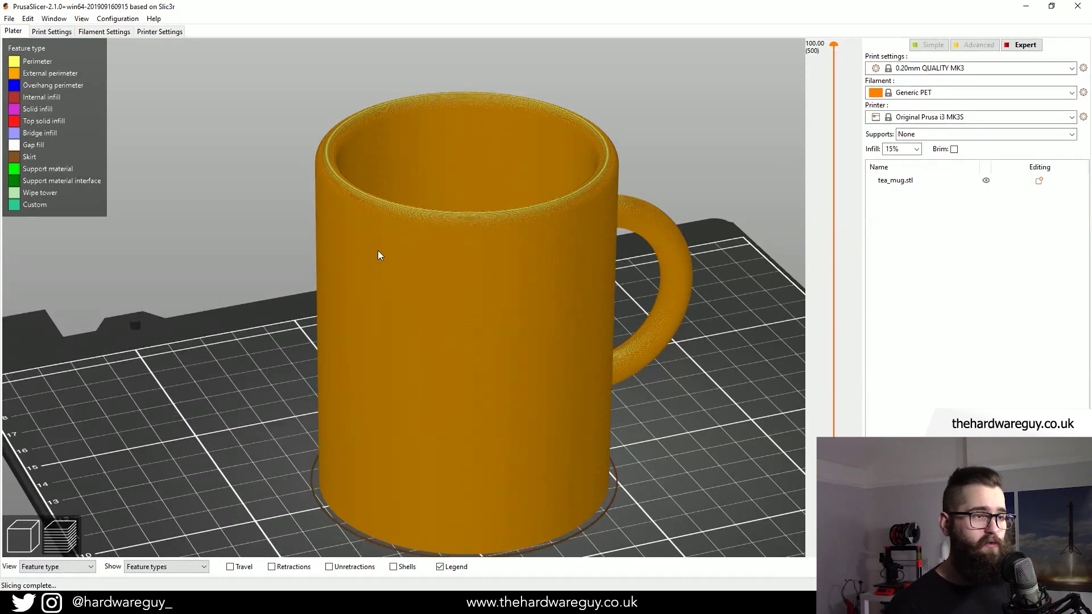
middle_click_drag(431, 327, 407, 306)
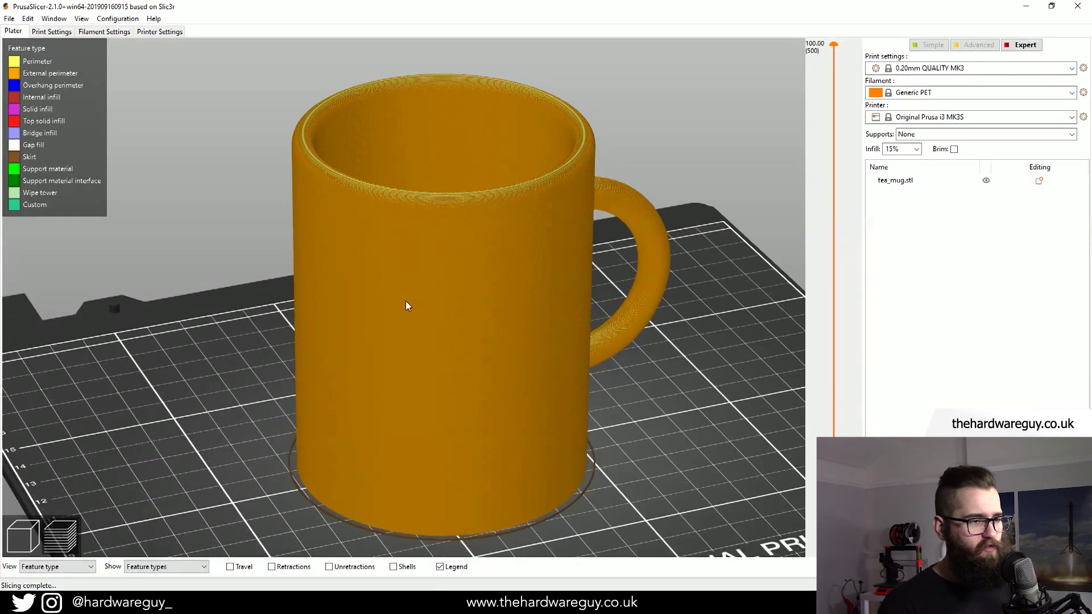
scroll(407, 306, "down", 1)
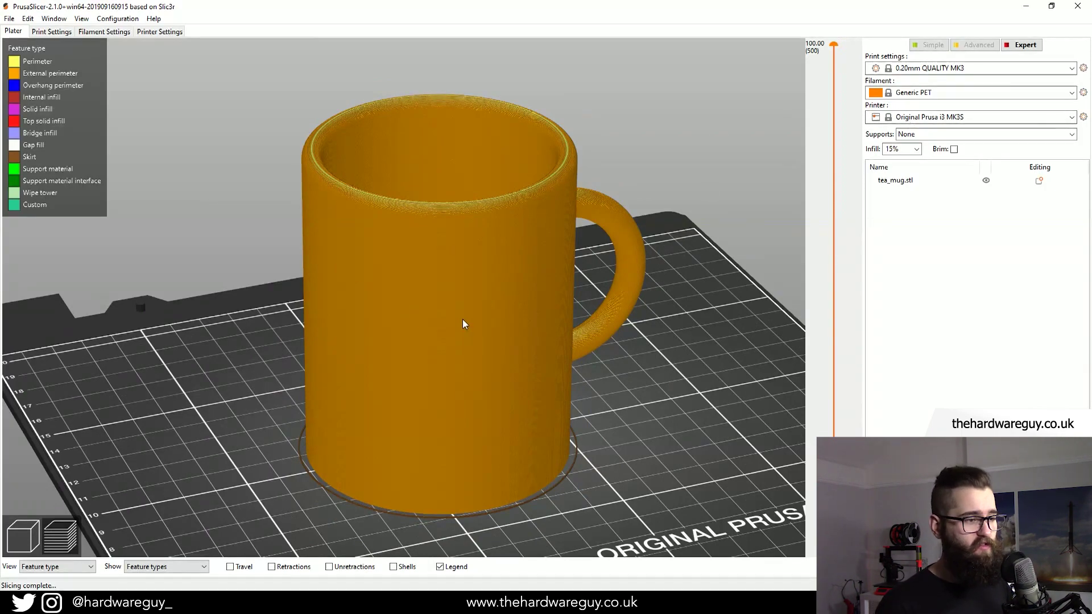
middle_click_drag(462, 324, 463, 299)
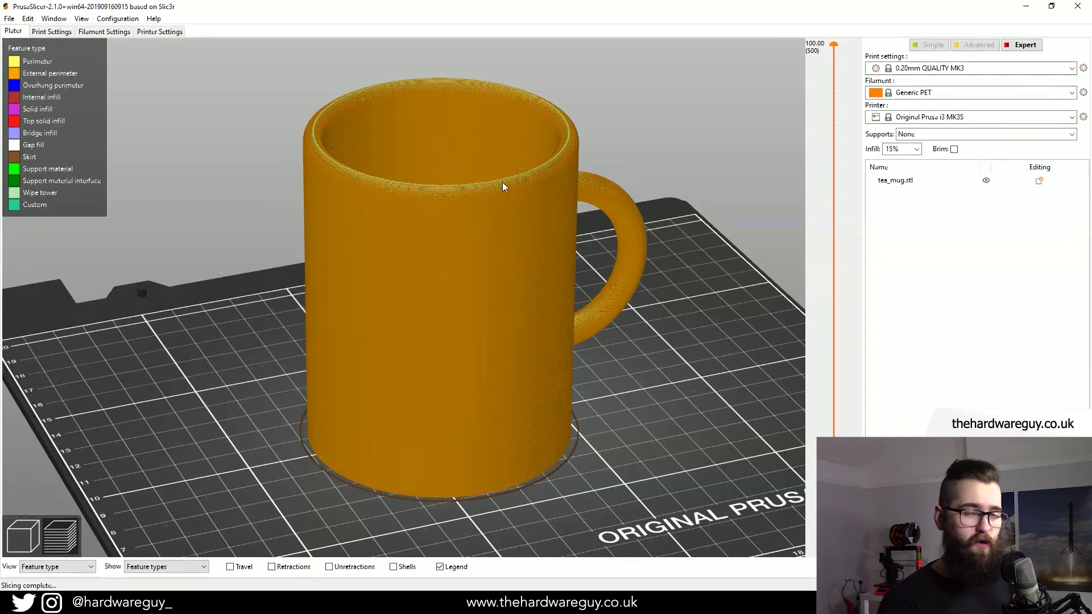
middle_click_drag(495, 186, 658, 130)
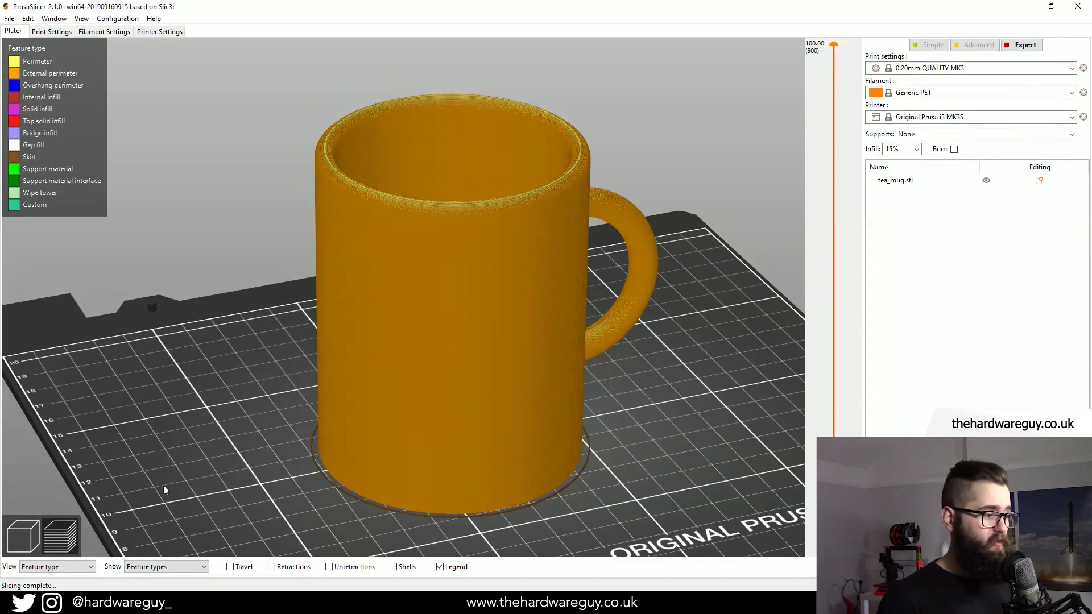
Return to the 3D editor view and enable variable layer height editing for the mug
left_click(30, 535)
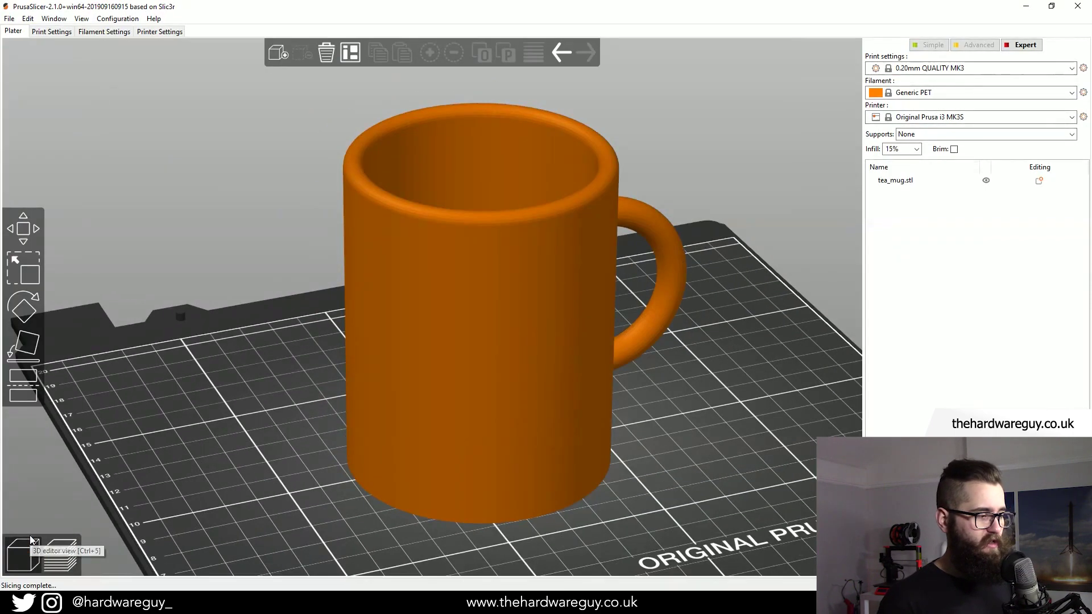
left_click(478, 295)
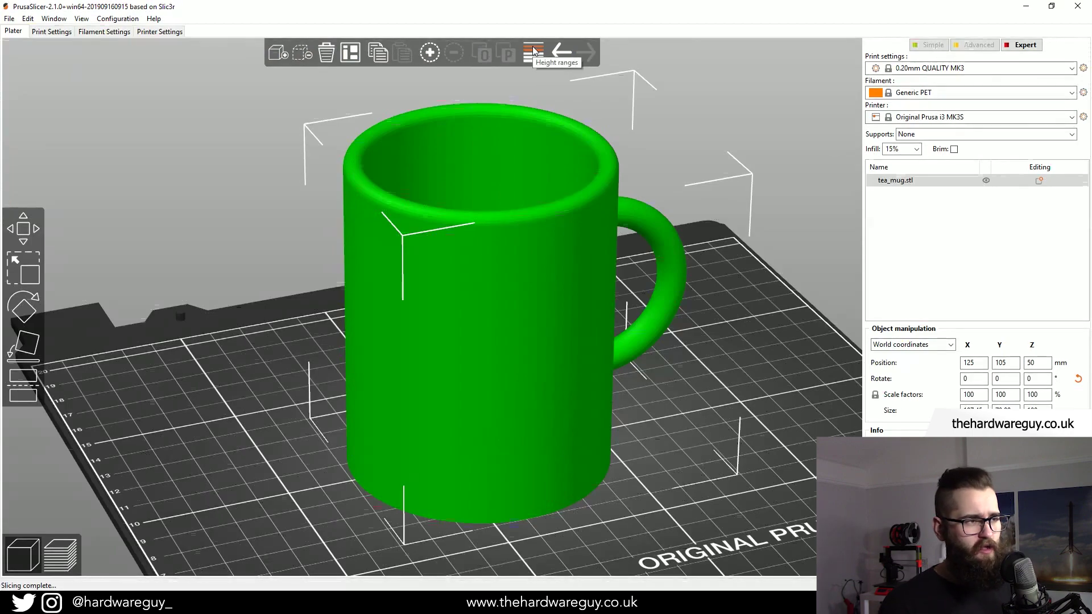
left_click(533, 53)
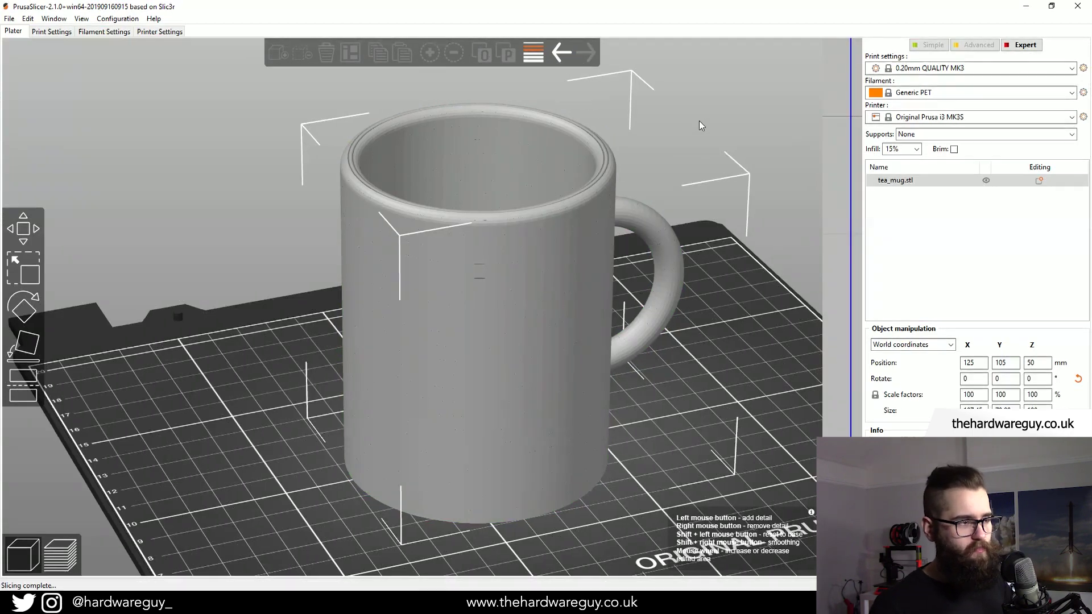
middle_click_drag(699, 120, 625, 121)
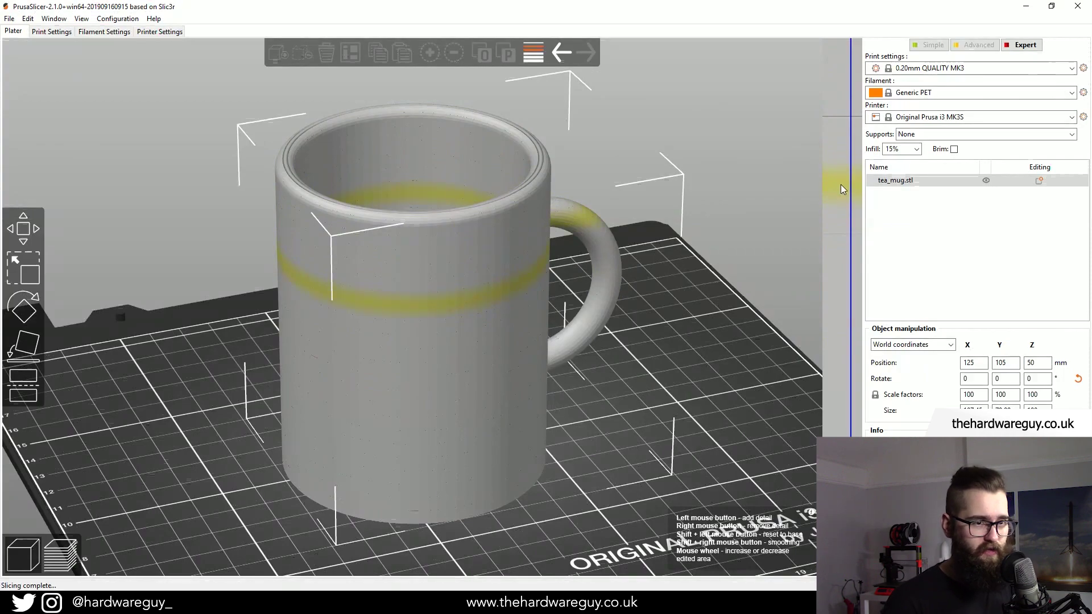
Try out the layer height editing band on the upper part of the mug, narrowing and widening the edited area
left_click(840, 184)
scroll(841, 184, "down", 4)
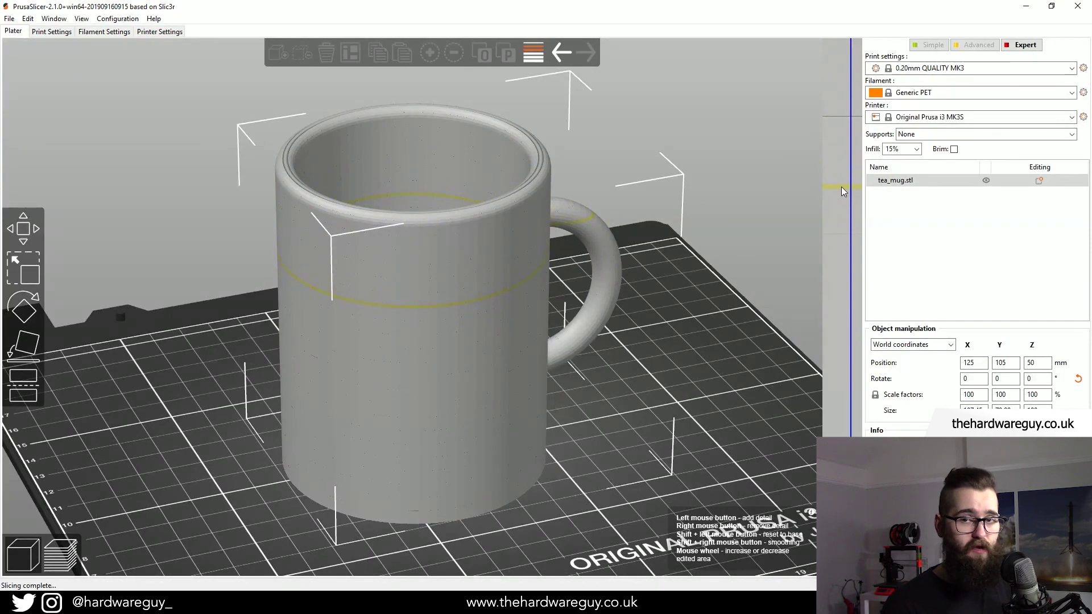
left_click(841, 187)
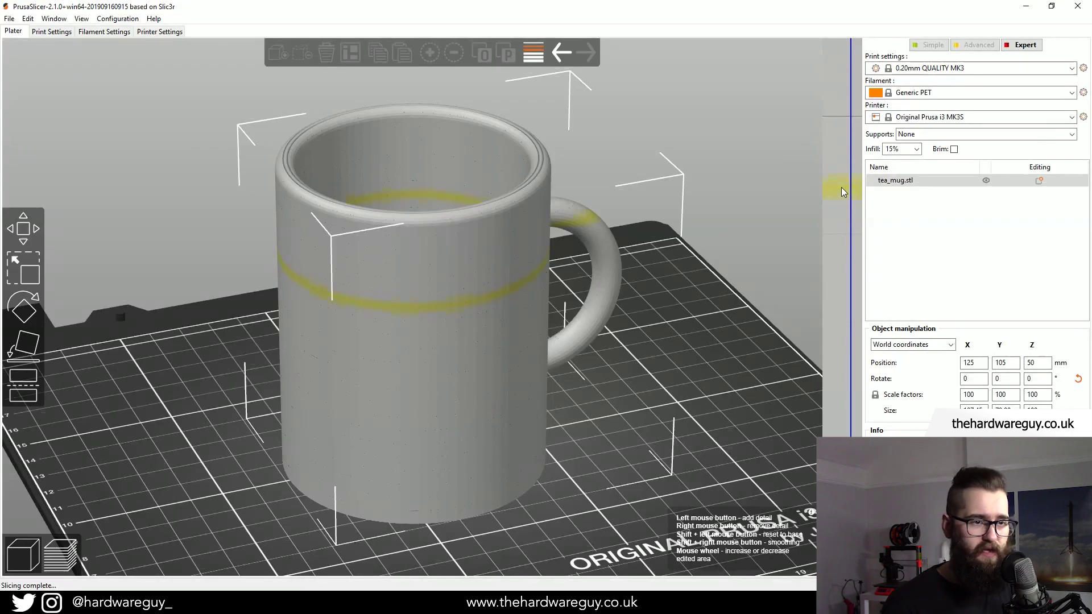
left_click(841, 185)
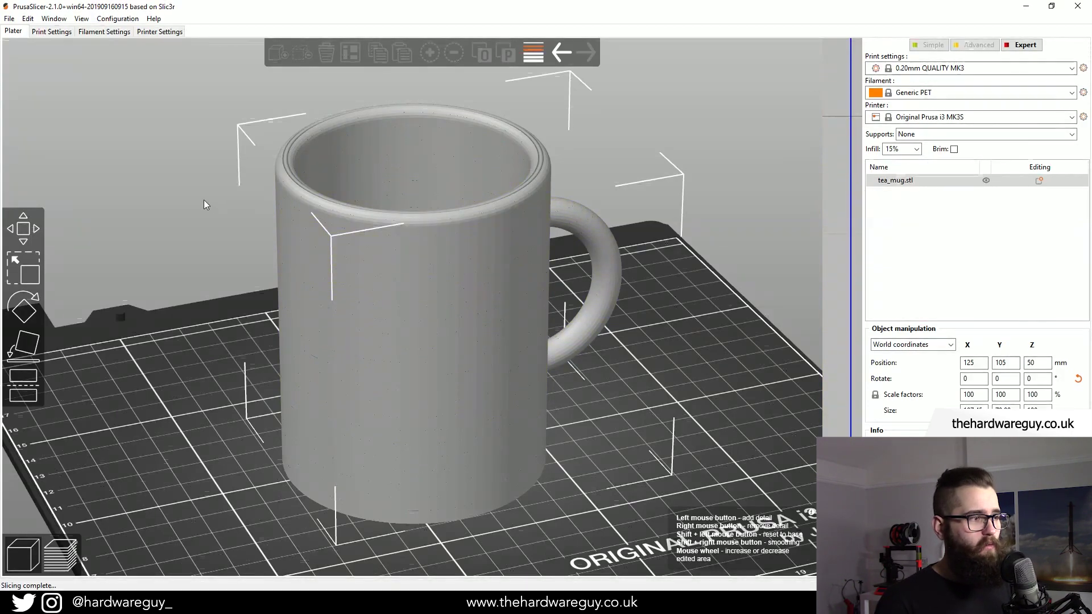
Check the minimum and maximum layer height limits of Extruder 1 in the printer settings, and return to the plater
scroll(205, 205, "up", 5)
middle_click_drag(176, 173, 329, 357)
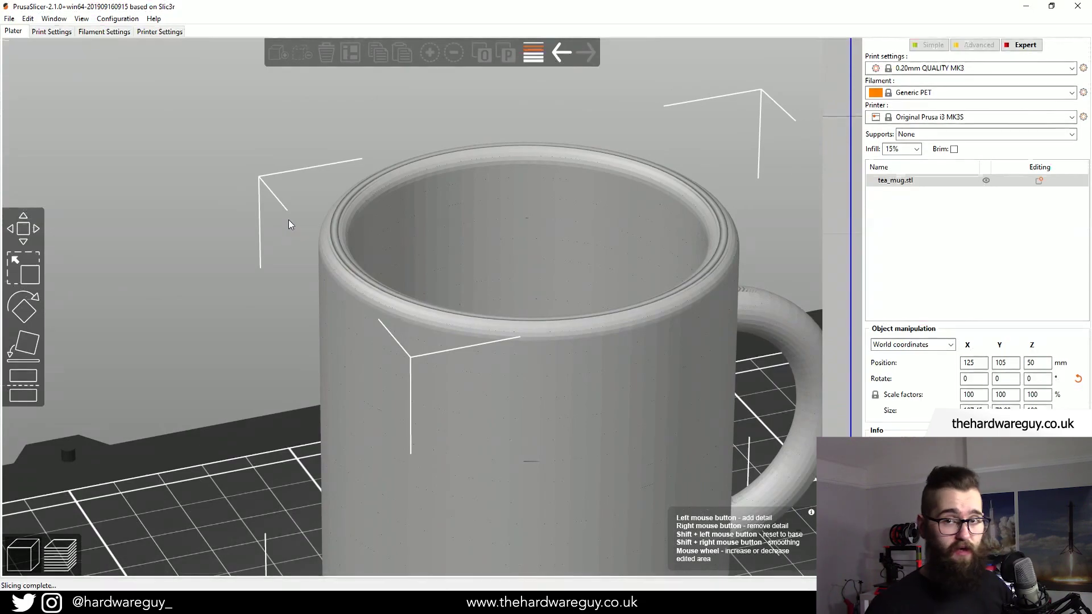
left_click(162, 33)
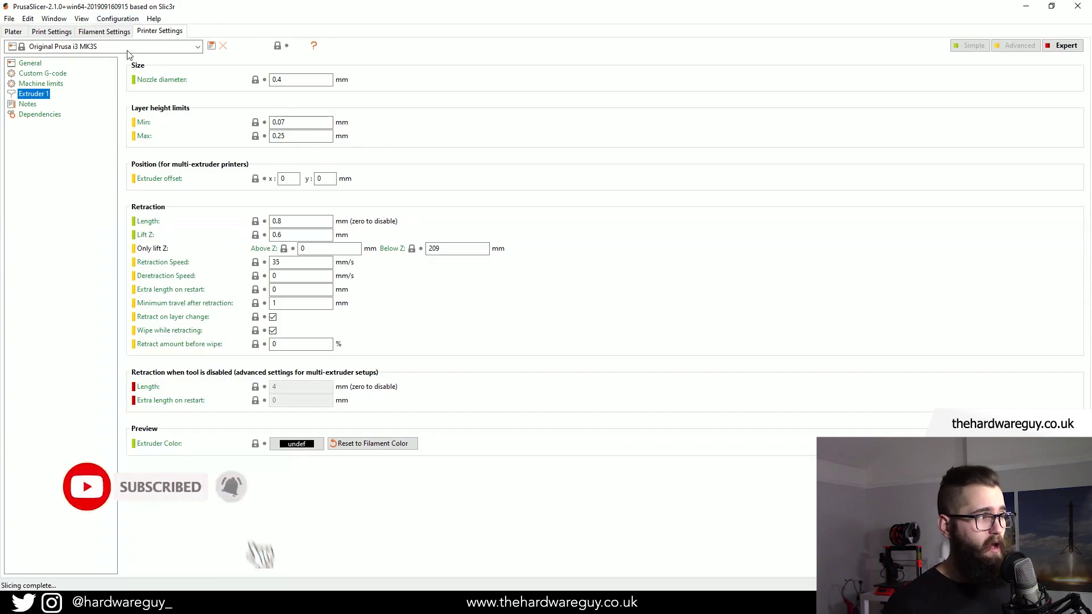
left_click(14, 31)
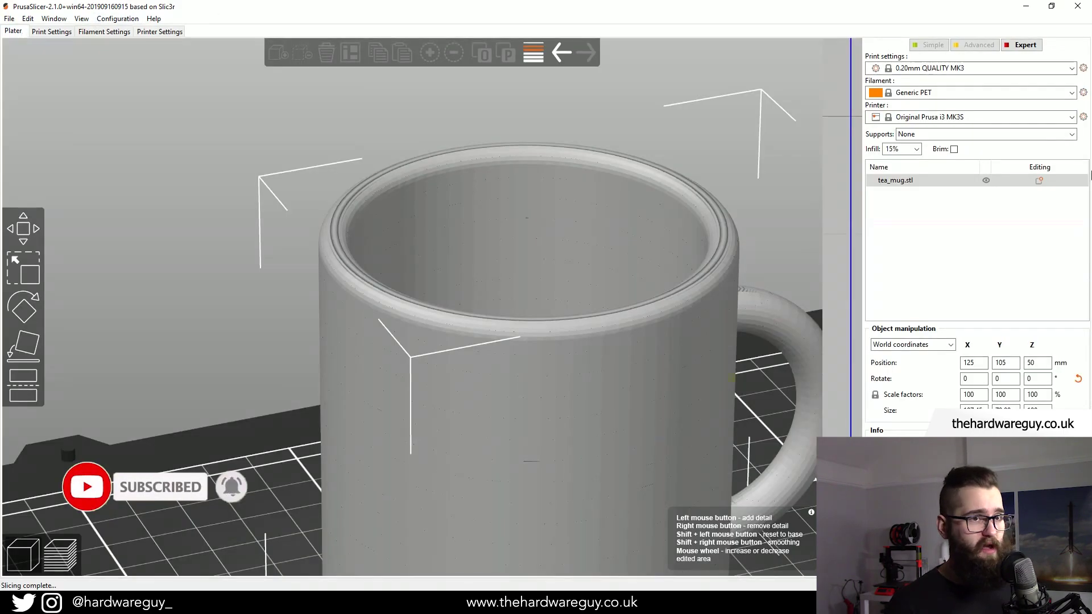
Compare the available layer-height presets with Extruder 1's minimum and maximum layer height limits, and return to the plater
left_click(1073, 69)
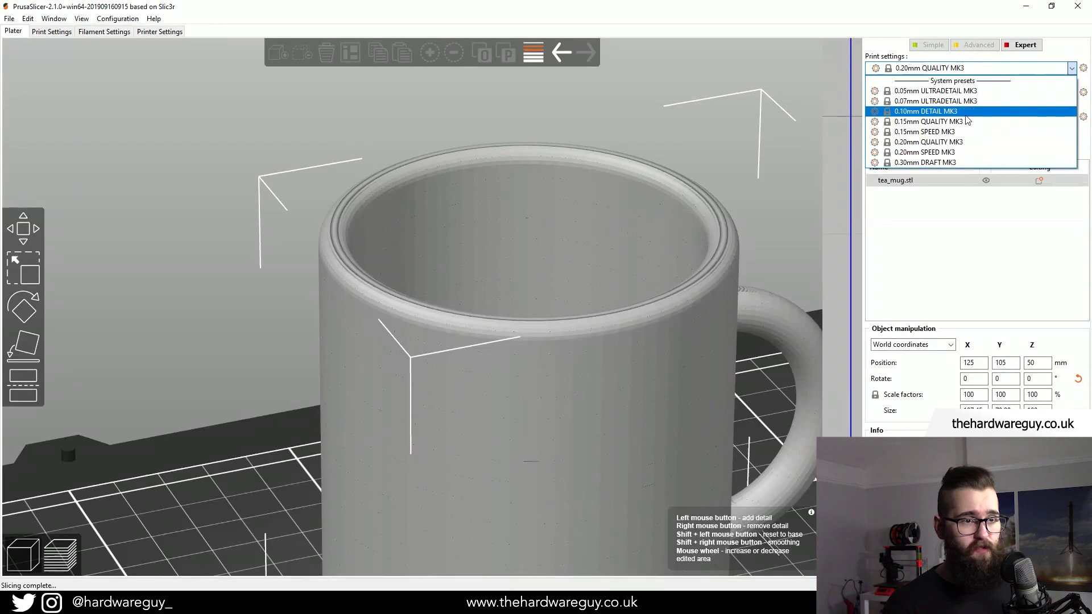
left_click(158, 33)
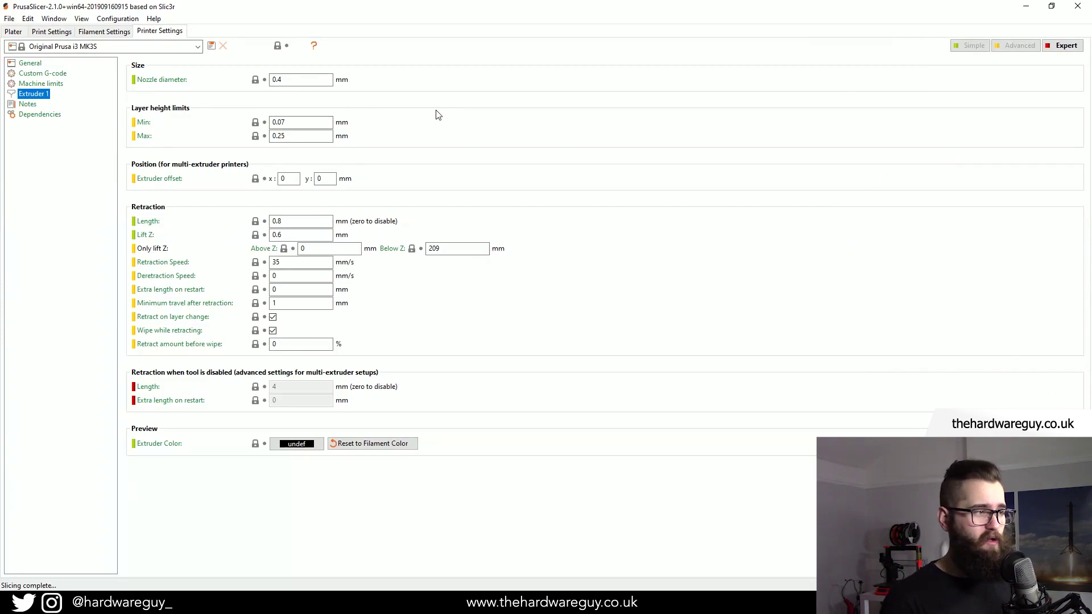
mouse_move(310, 122)
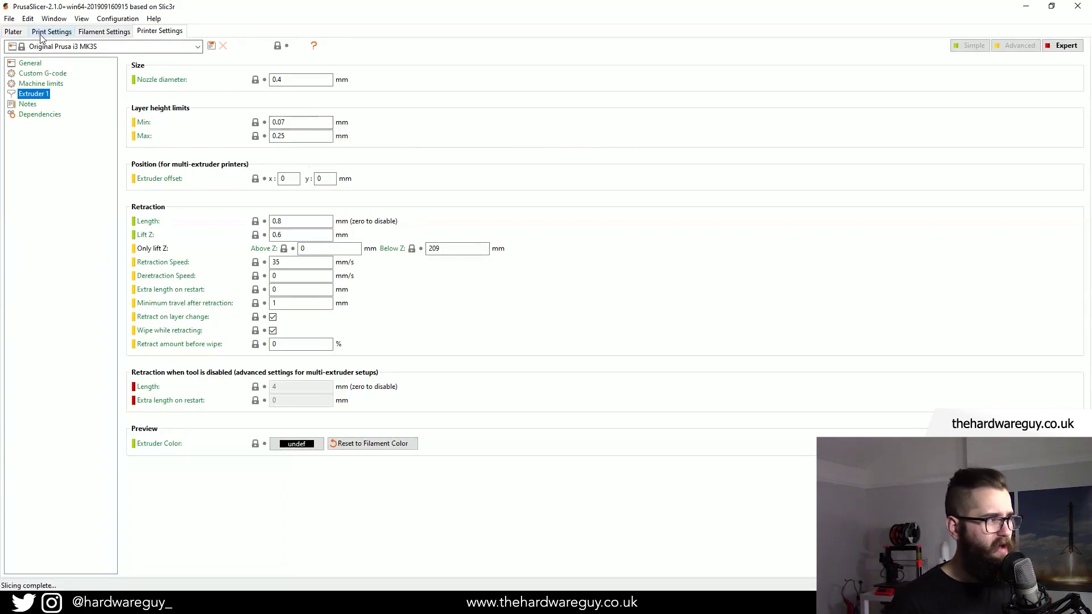
left_click(13, 32)
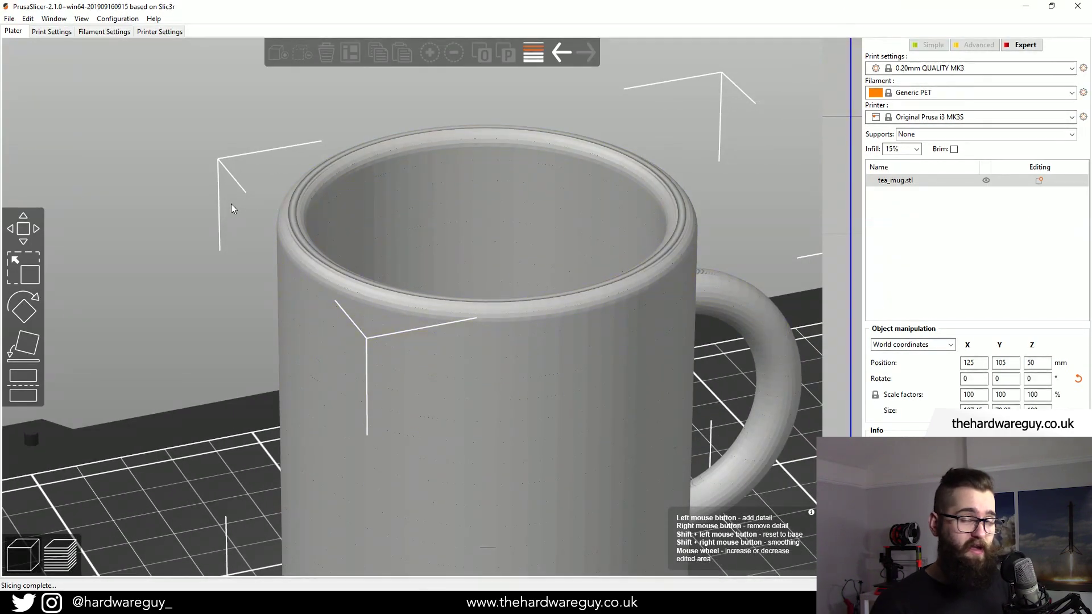
Add layer detail to the mug's curved rim at the very top with variable layer height, refining it to the finest layers
scroll(257, 218, "up", 10)
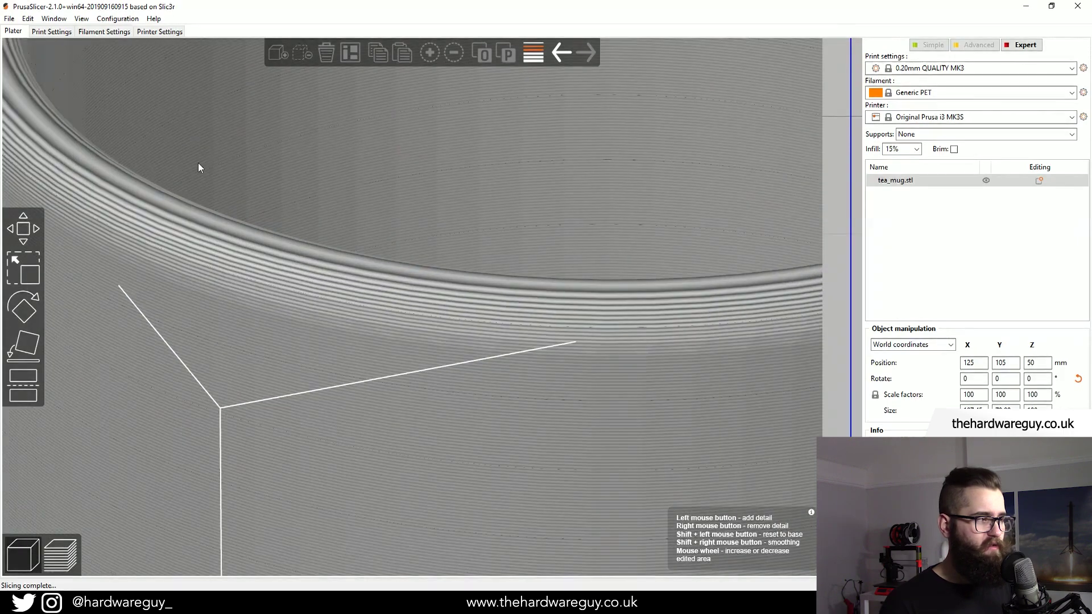
scroll(327, 204, "up", 5)
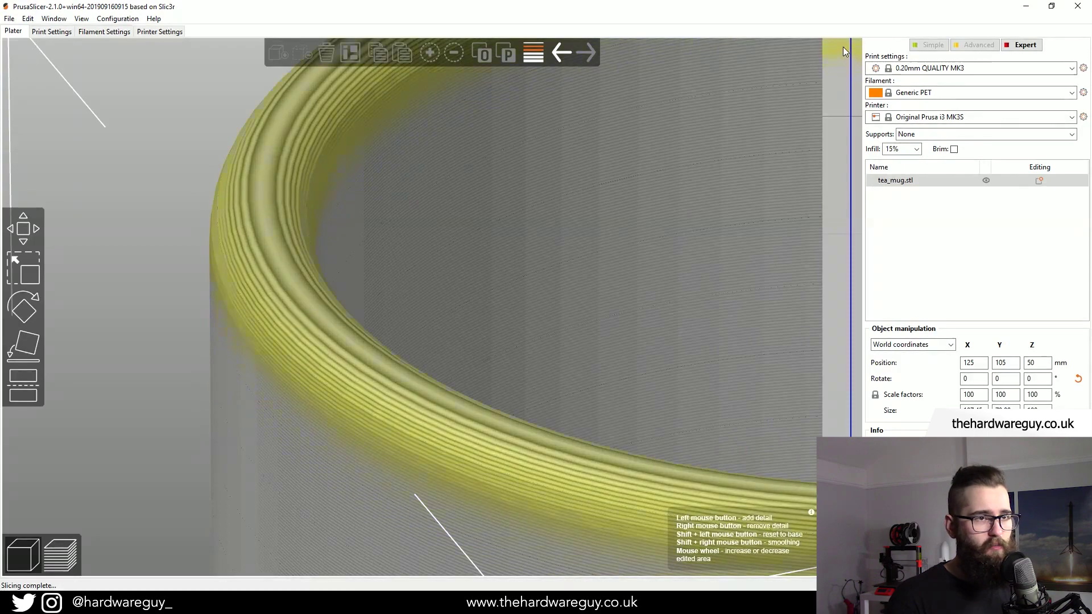
left_click_drag(843, 51, 841, 40)
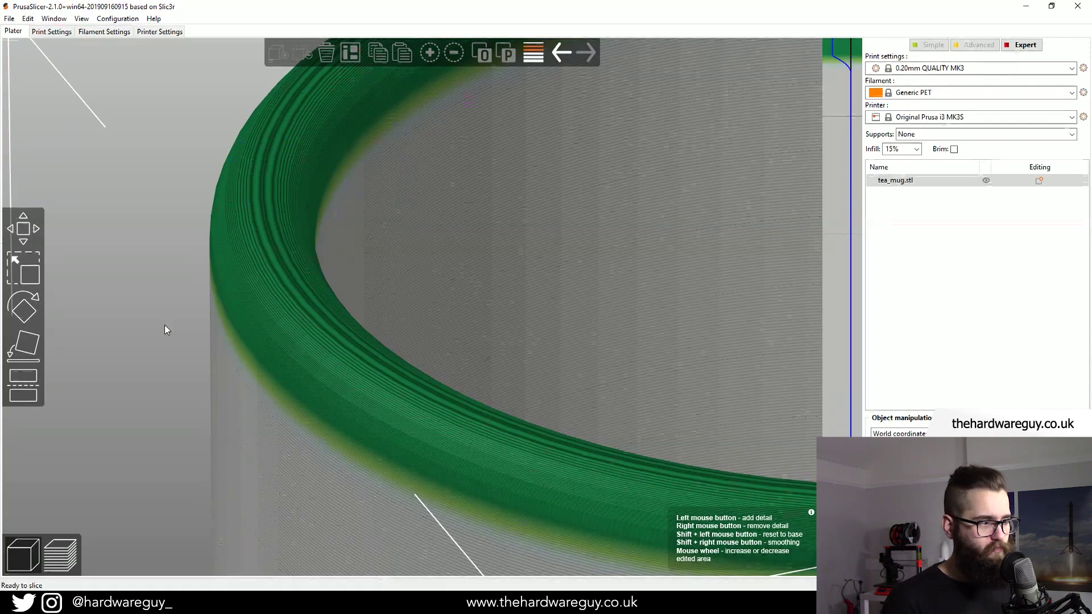
Examine the transition from the refined rim layers to the normal layers below, and compare it with the mug's straight body and handle
left_click_drag(165, 324, 338, 301)
scroll(178, 273, "up", 10)
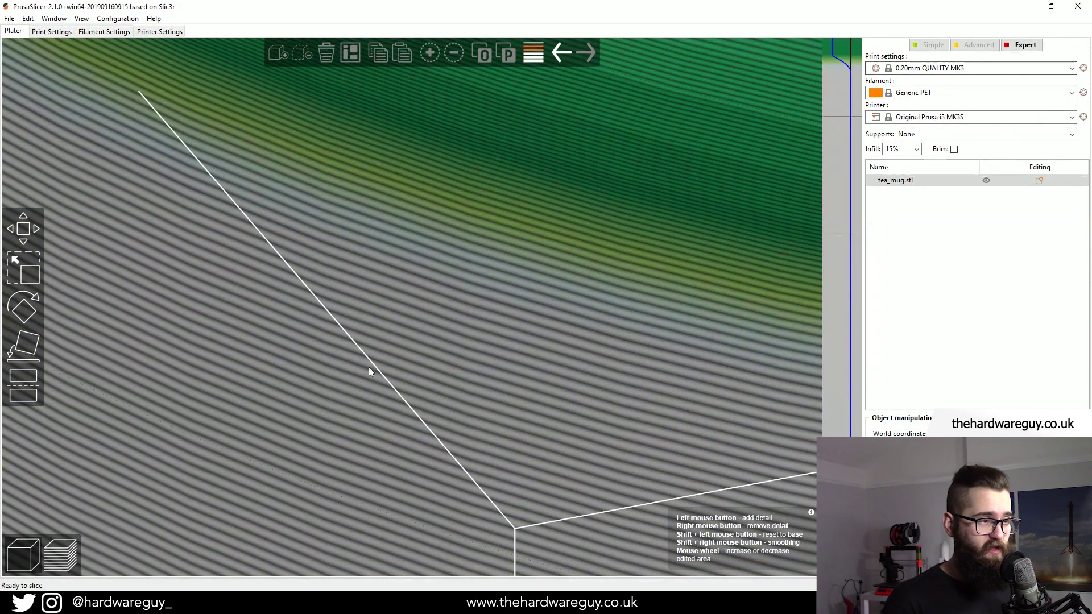
left_click_drag(369, 366, 373, 317)
left_click_drag(380, 251, 396, 415)
left_click_drag(276, 209, 385, 254)
scroll(529, 268, "down", 5)
left_click_drag(529, 268, 382, 170)
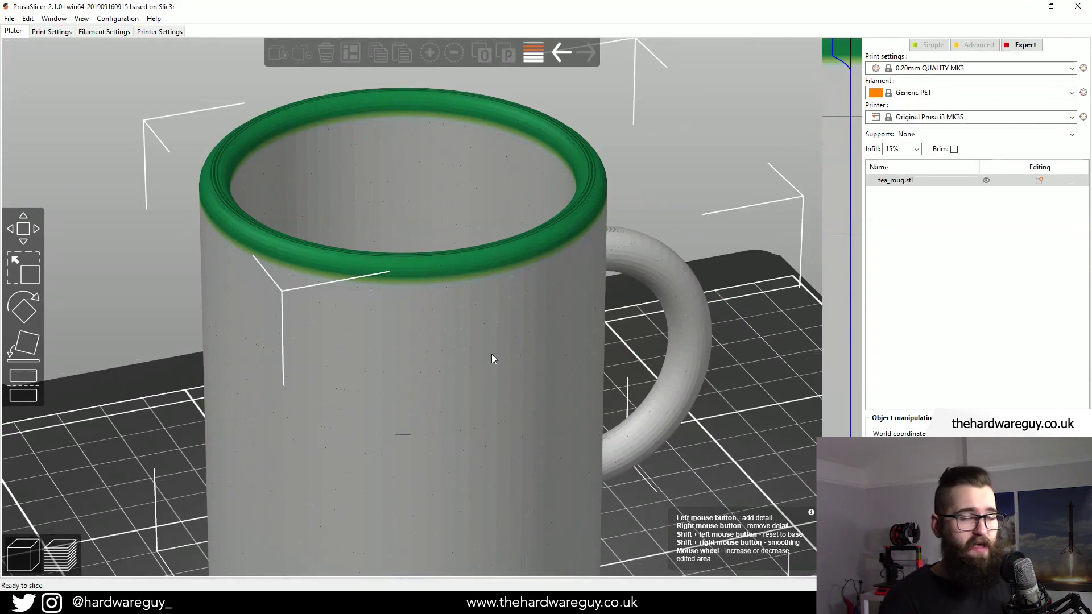
left_click_drag(752, 258, 831, 384)
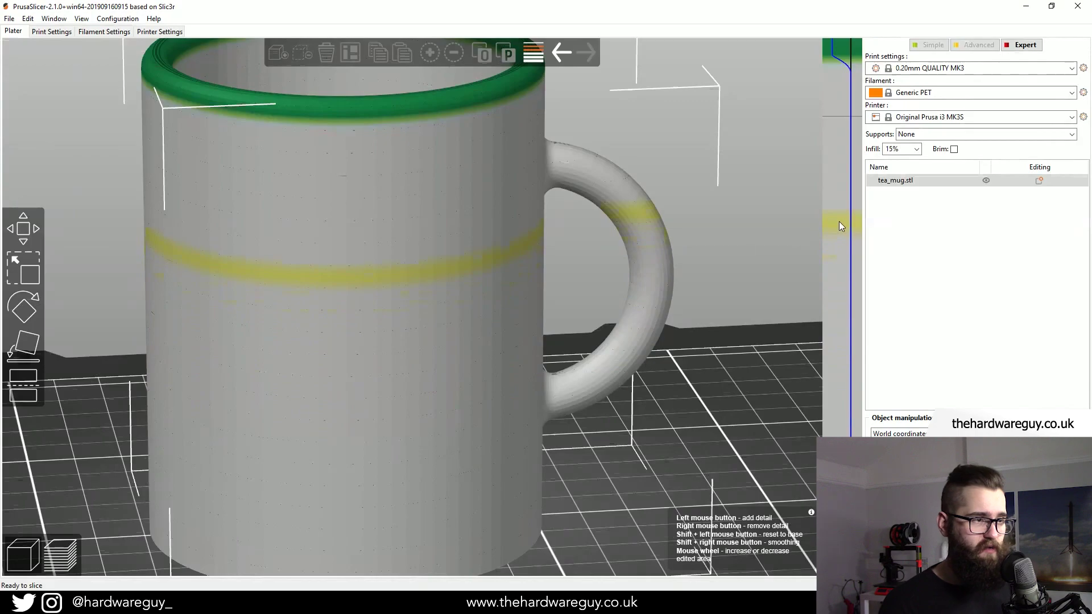
scroll(289, 309, "down", 5)
left_click_drag(289, 309, 304, 220)
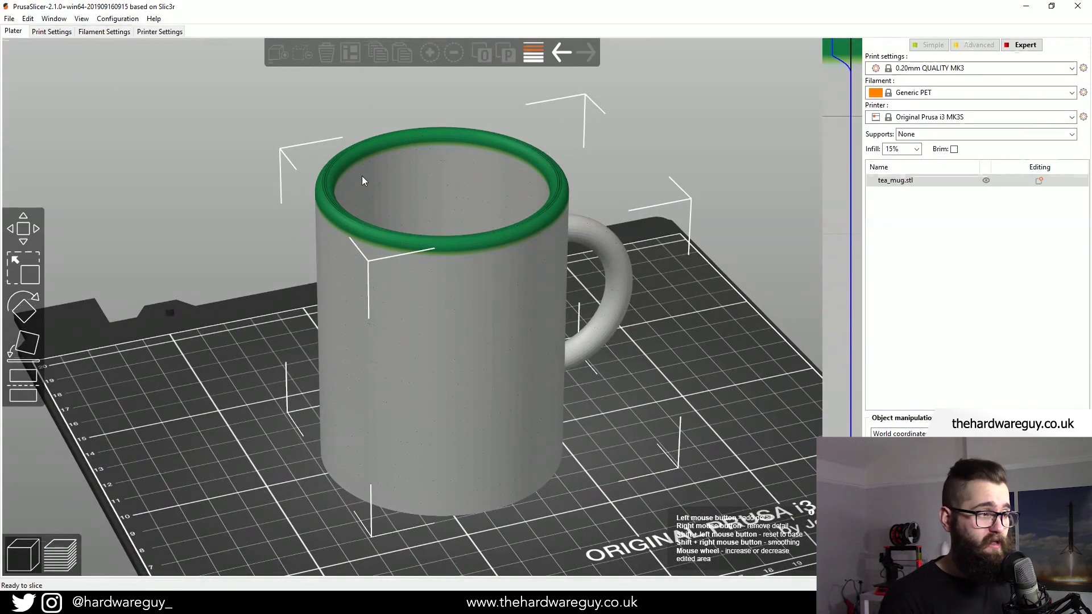
Inspect the fine layers on the rim's curve up close from the side and from above, ending with the whole mug in view
scroll(327, 205, "up", 4)
scroll(325, 204, "down", 5)
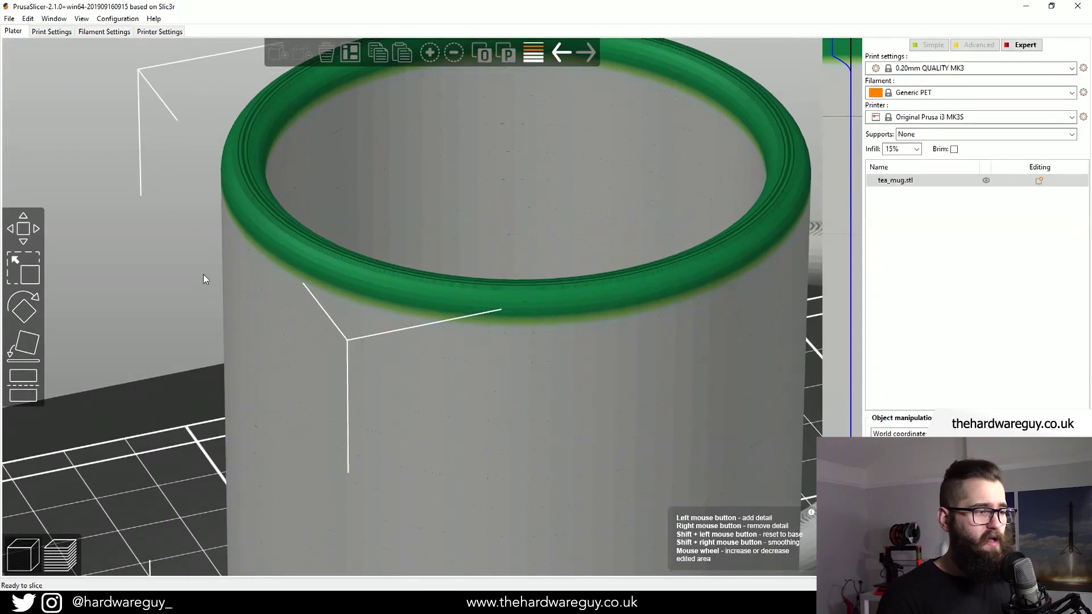
scroll(230, 294, "down", 4)
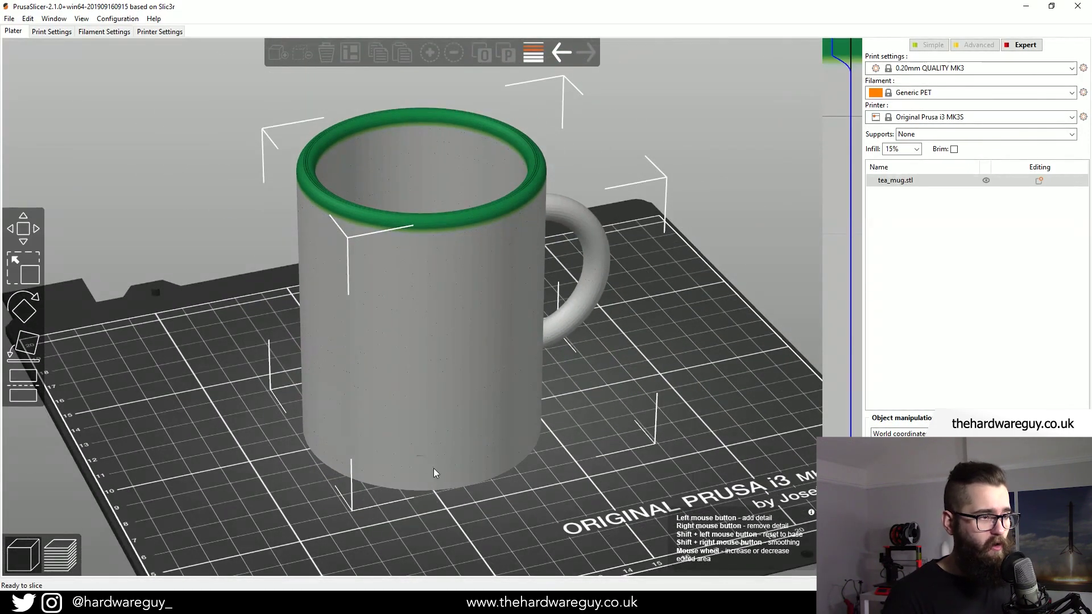
scroll(181, 279, "up", 8)
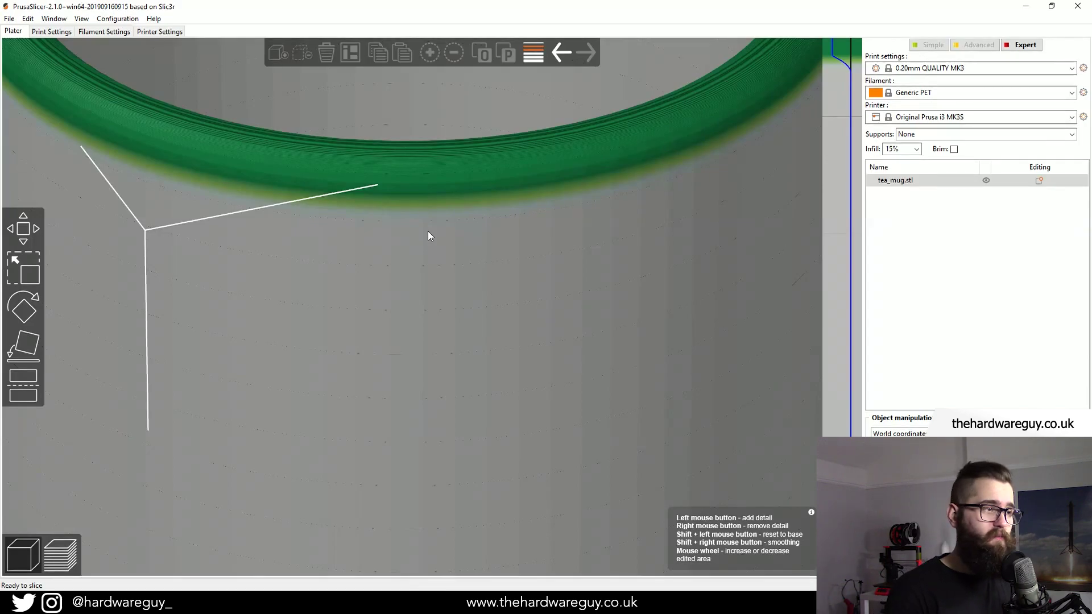
left_click_drag(429, 235, 368, 197)
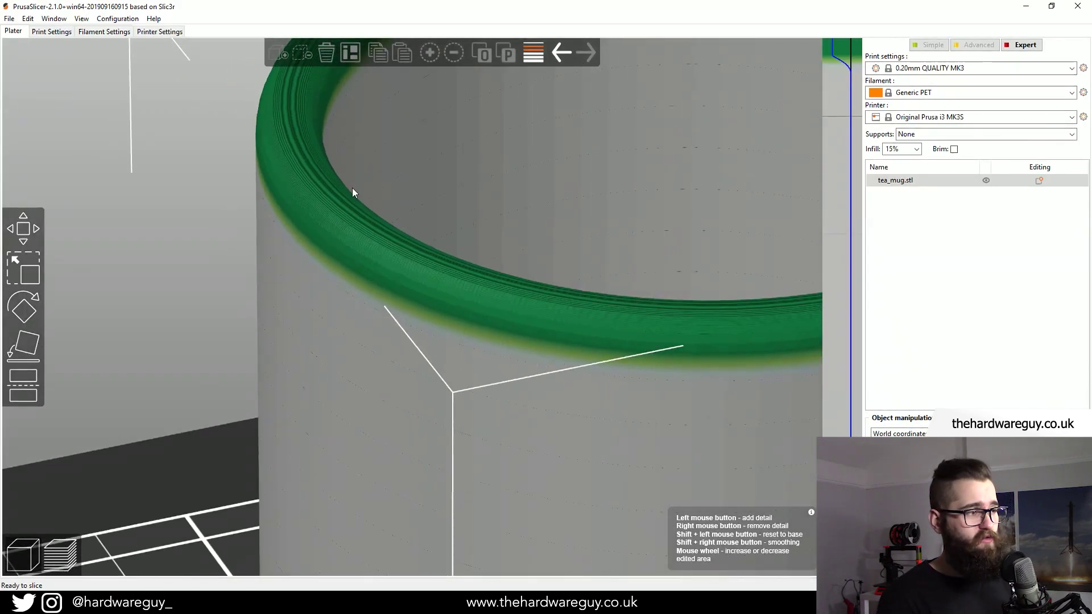
scroll(318, 179, "up", 1)
left_click_drag(198, 147, 256, 269)
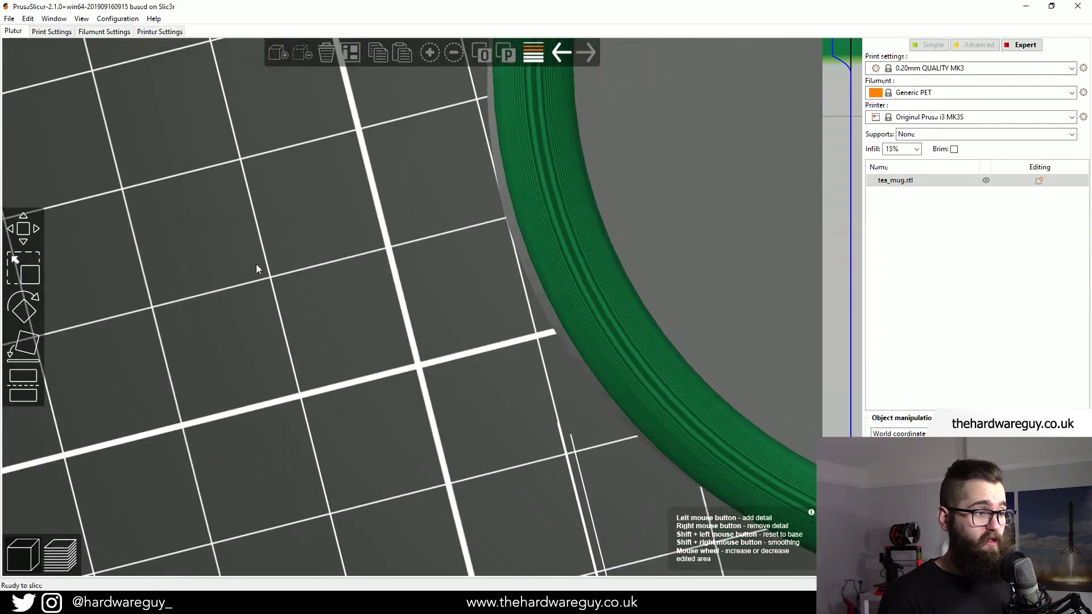
left_click_drag(487, 261, 231, 395)
left_click_drag(332, 366, 267, 382)
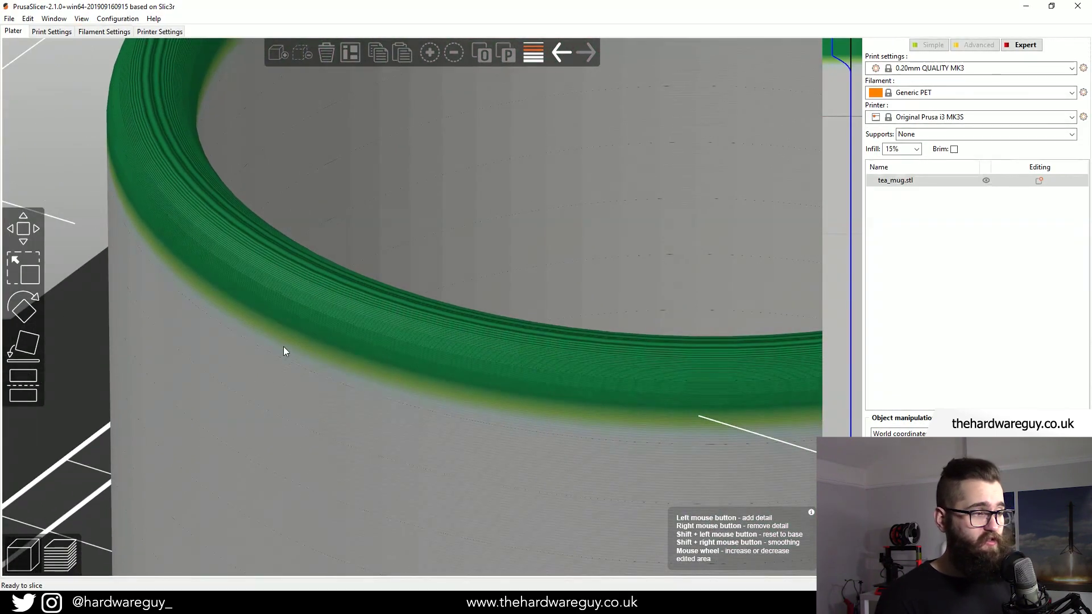
left_click_drag(278, 337, 403, 255)
scroll(403, 255, "down", 6)
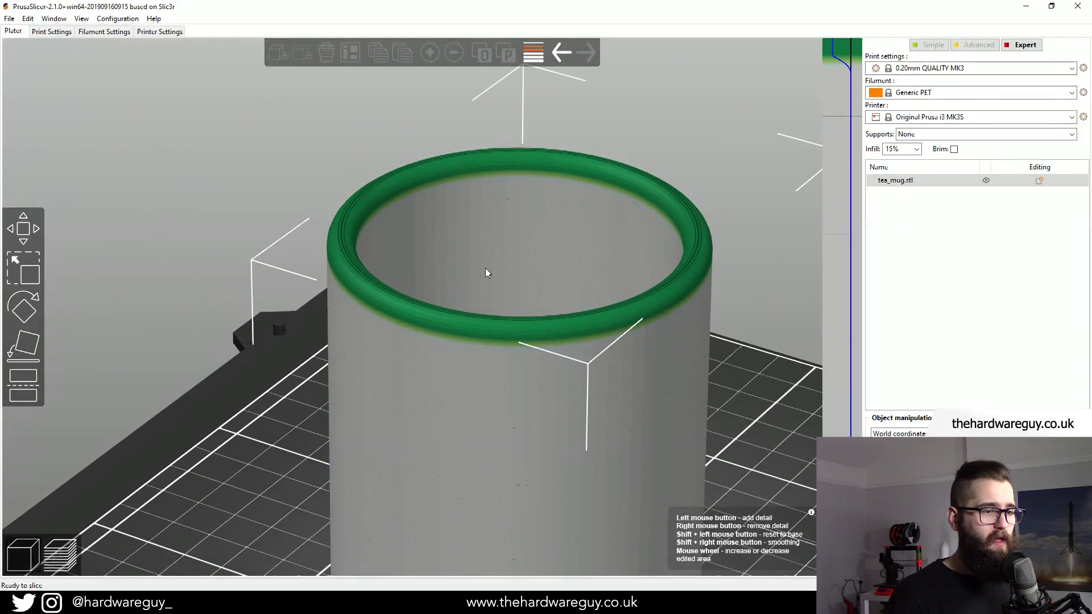
left_click_drag(661, 408, 565, 306)
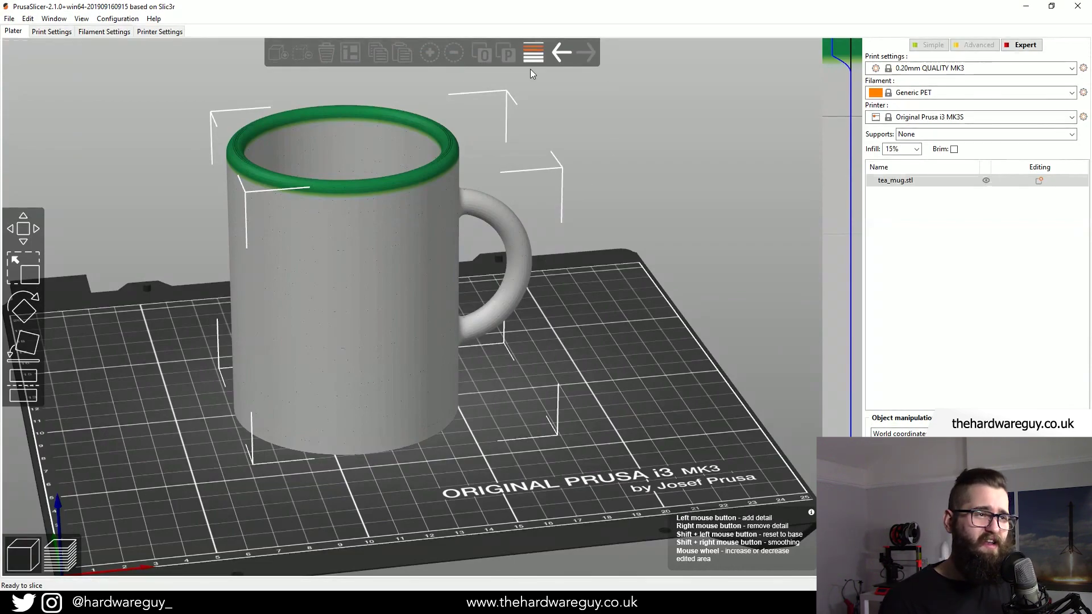
middle_click_drag(579, 292, 659, 278)
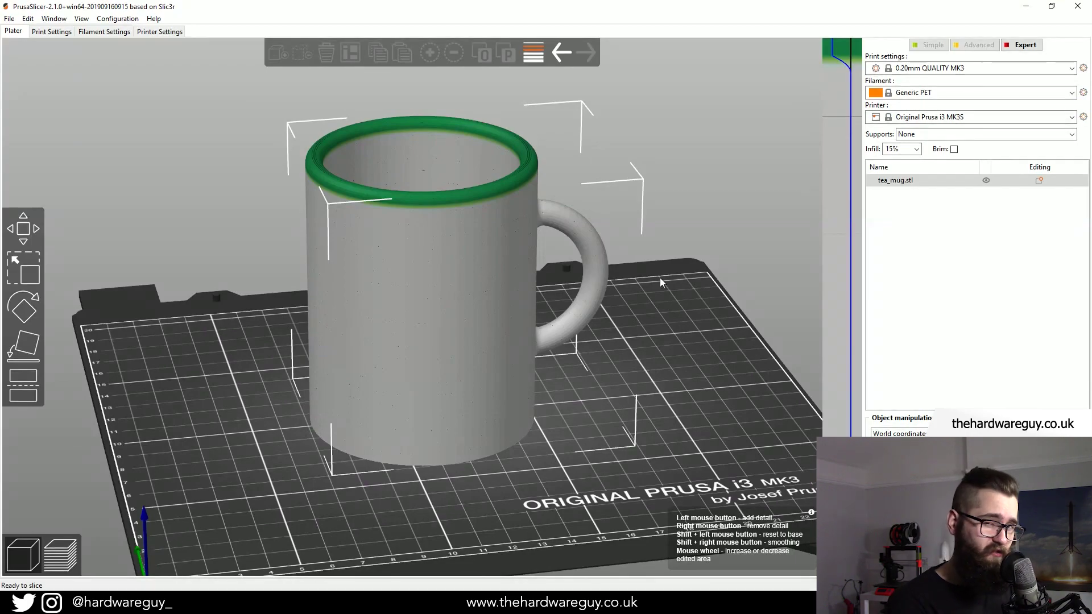